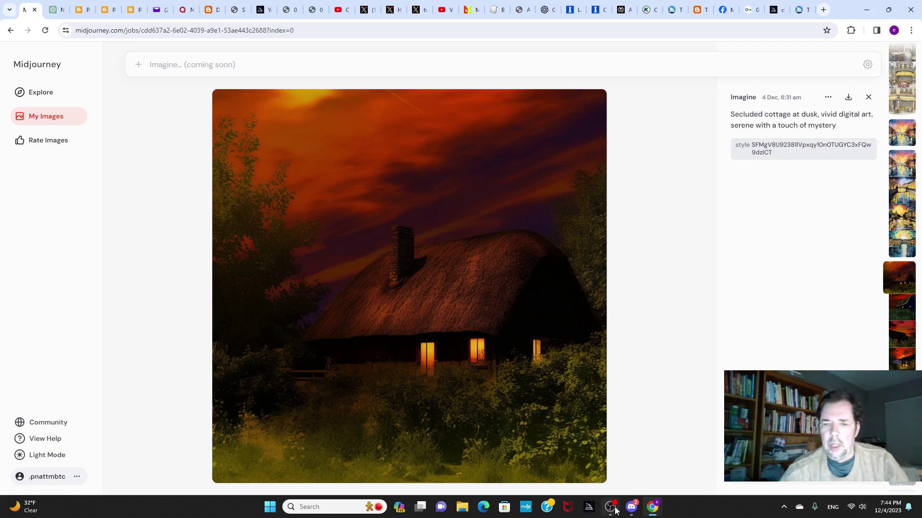
# Hide the webcam video source in the recording software and move it out of the way.
pyautogui.moveTo(610, 507)
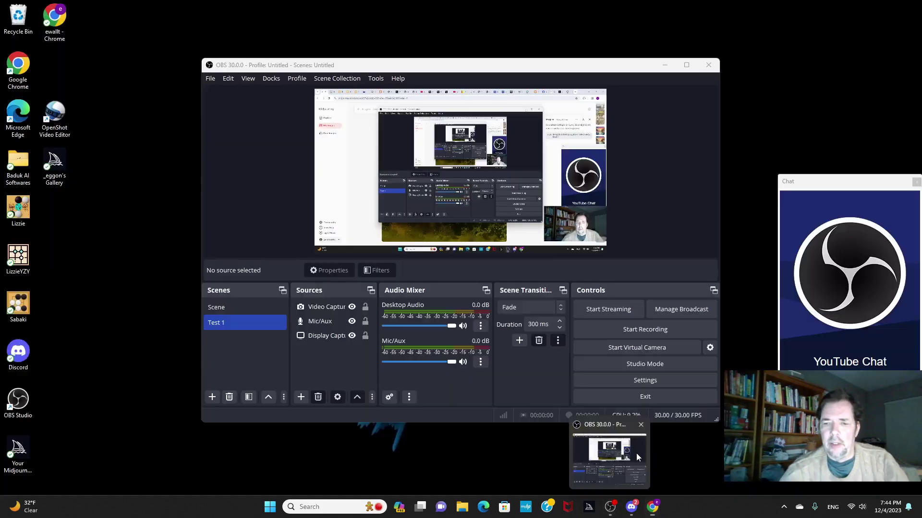
pyautogui.click(635, 453)
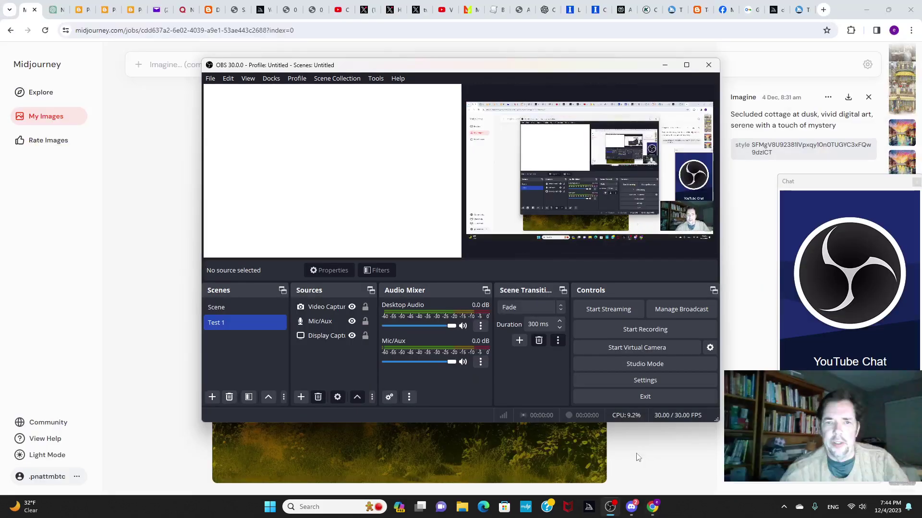
pyautogui.click(352, 307)
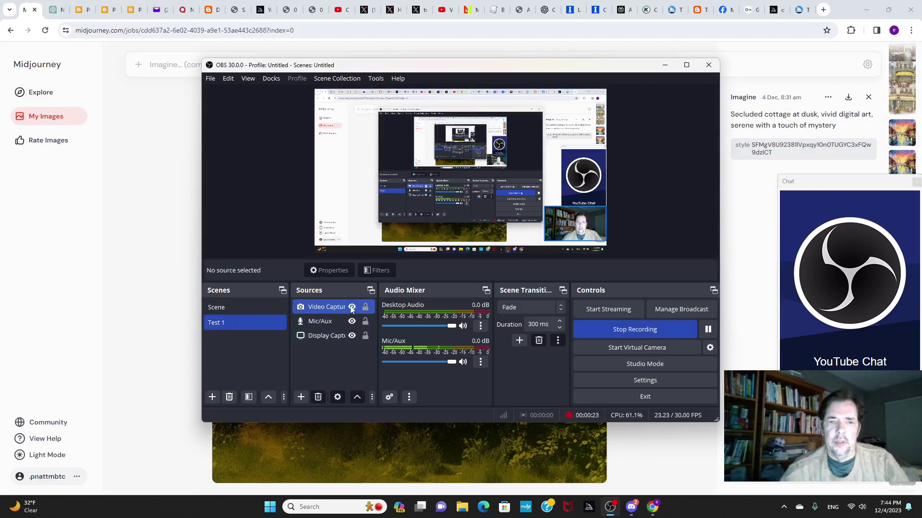
pyautogui.click(665, 66)
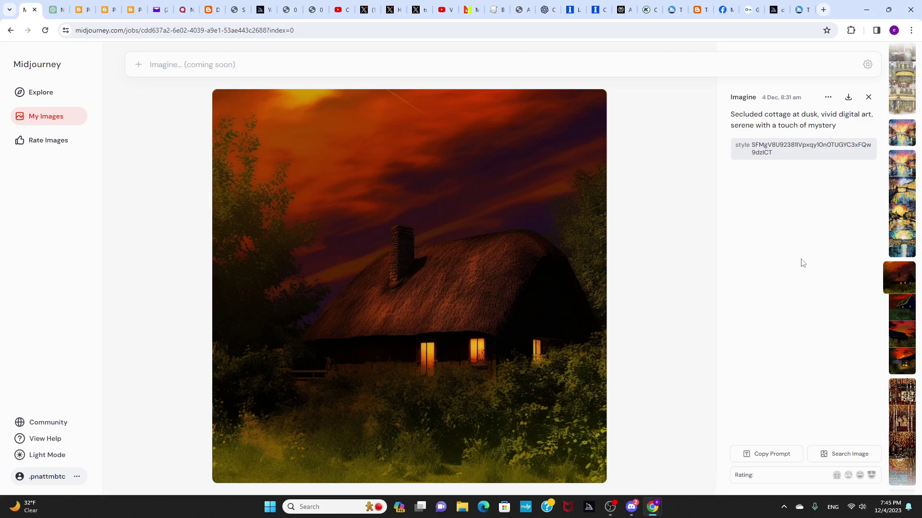
# Step to the cottage variation with a lake under a red sunset, then view the Style Tuner docs.
pyautogui.click(903, 305)
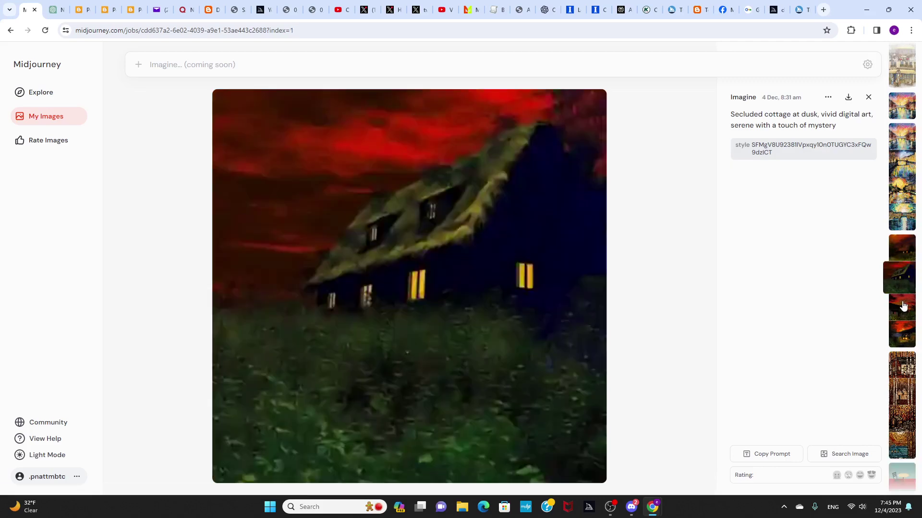
pyautogui.click(903, 309)
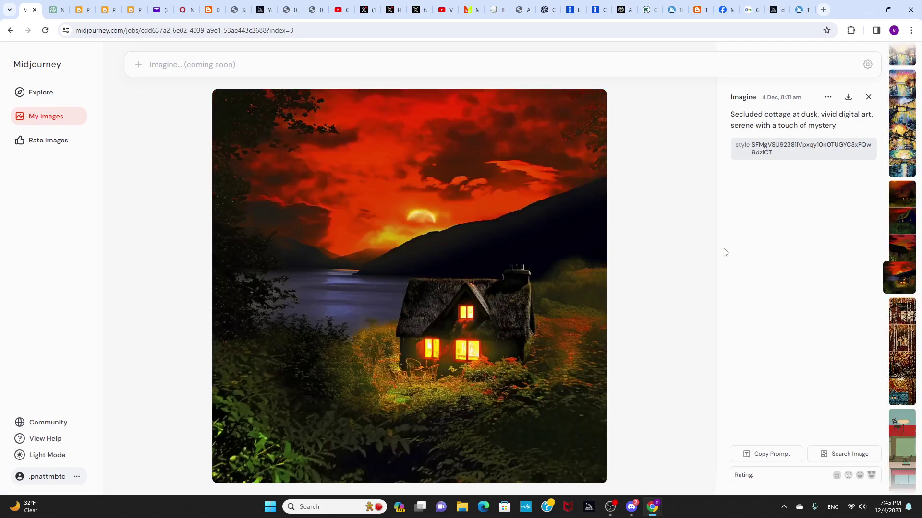
pyautogui.click(800, 11)
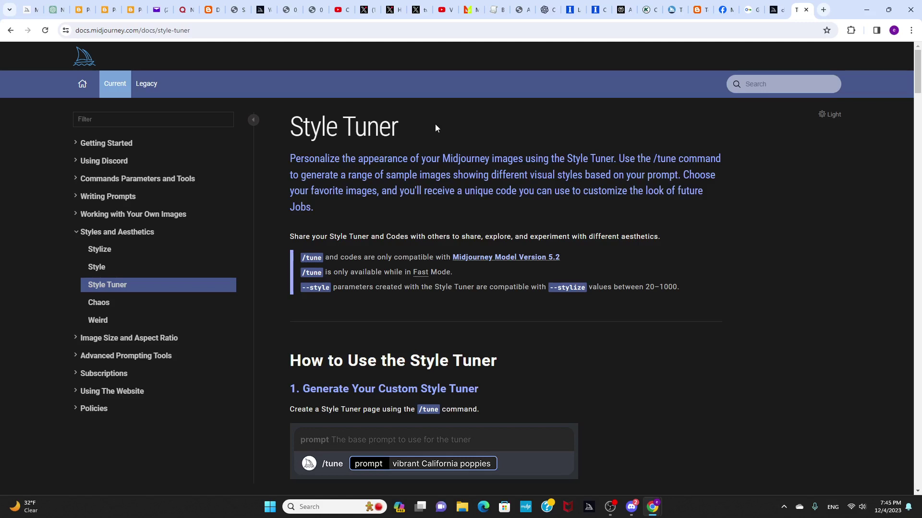
# Go back from the Style Tuner docs to the lakeside cottage image in My Images.
pyautogui.click(28, 10)
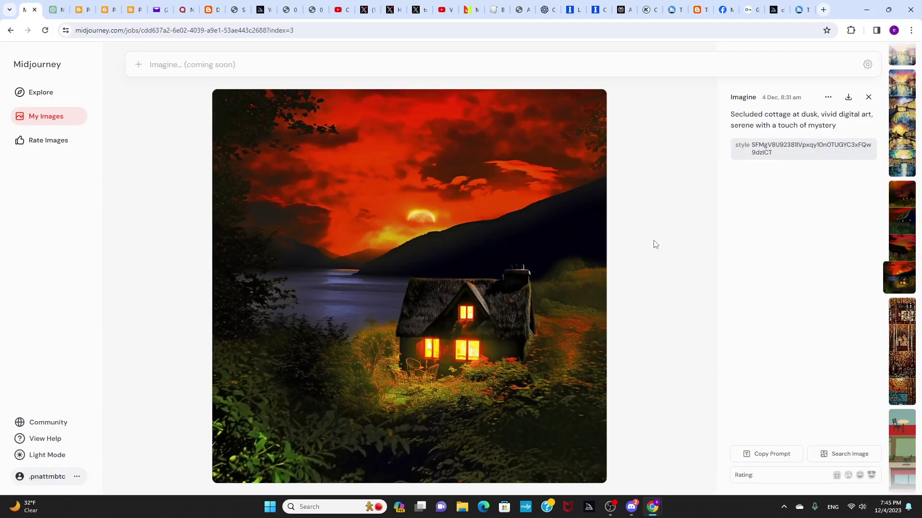
# Browse the woodblock log cabin, Montparnasse café, Seine river sunset and Parisian park images.
pyautogui.click(899, 318)
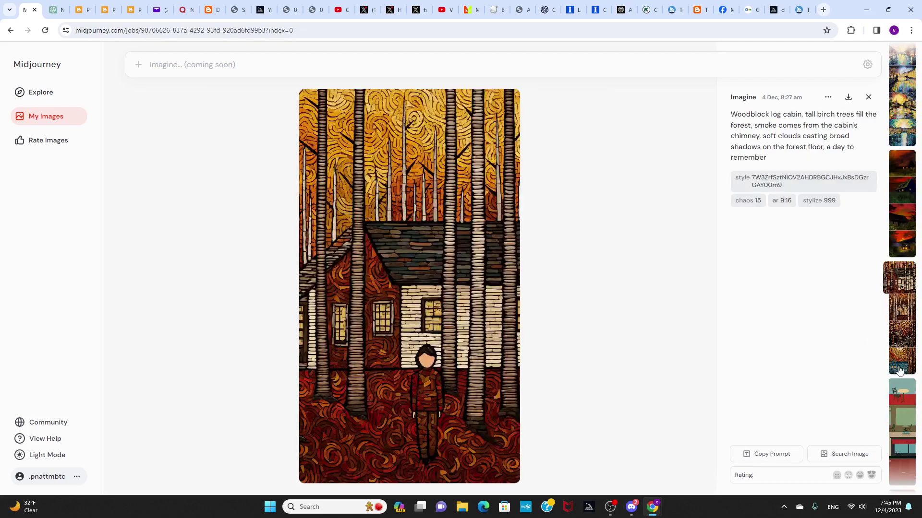
pyautogui.click(901, 390)
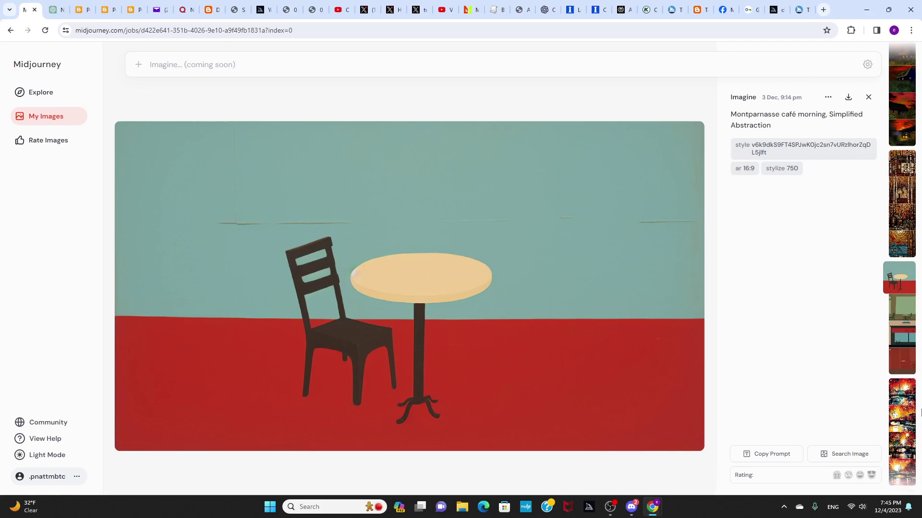
pyautogui.press('Down')
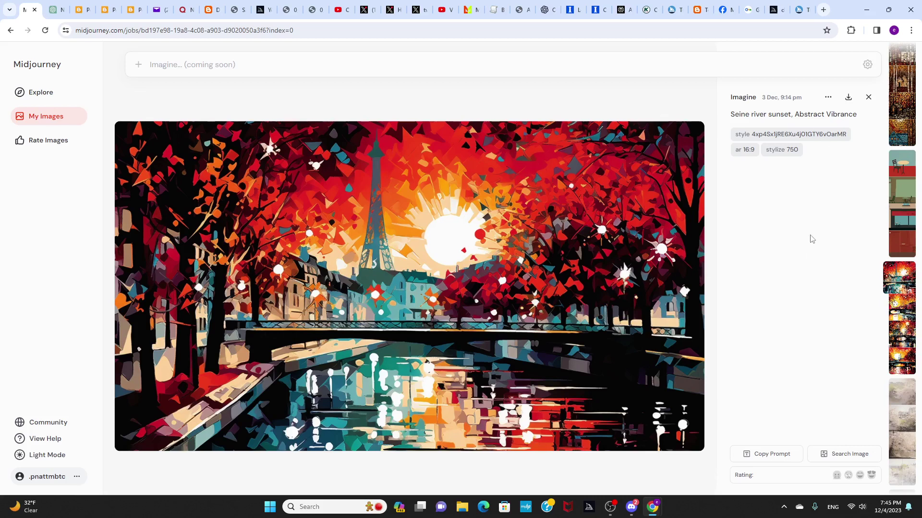
pyautogui.click(904, 389)
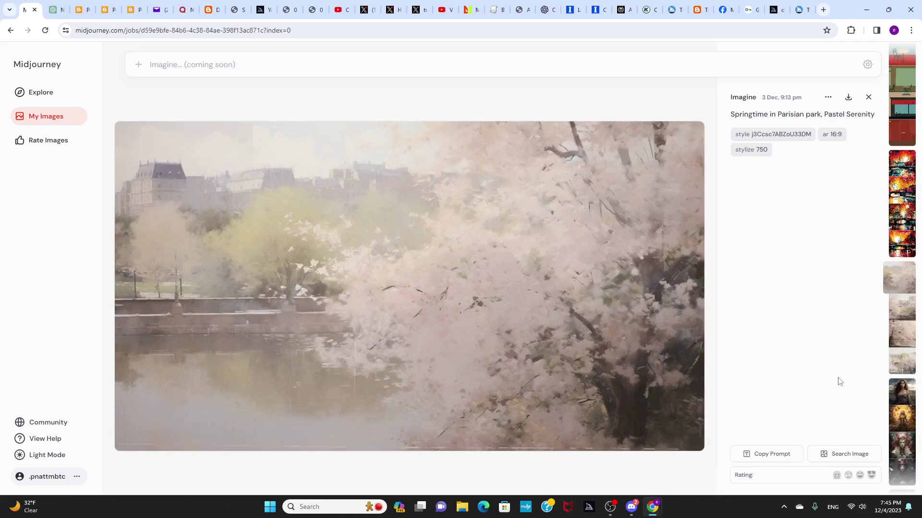
# Scroll the thumbnail strip down to the Mystical tank in a field image.
pyautogui.scroll(-2, 823, 349)
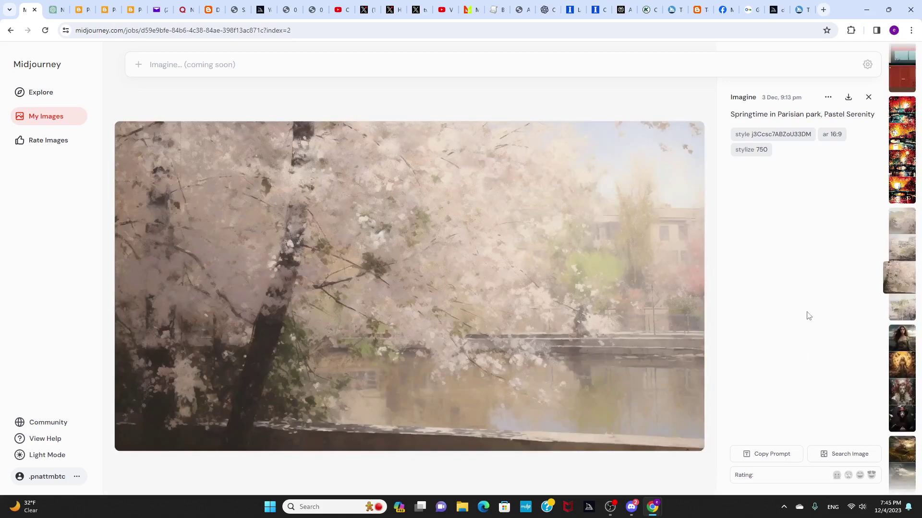
pyautogui.scroll(-2, 816, 331)
pyautogui.scroll(-1, 806, 340)
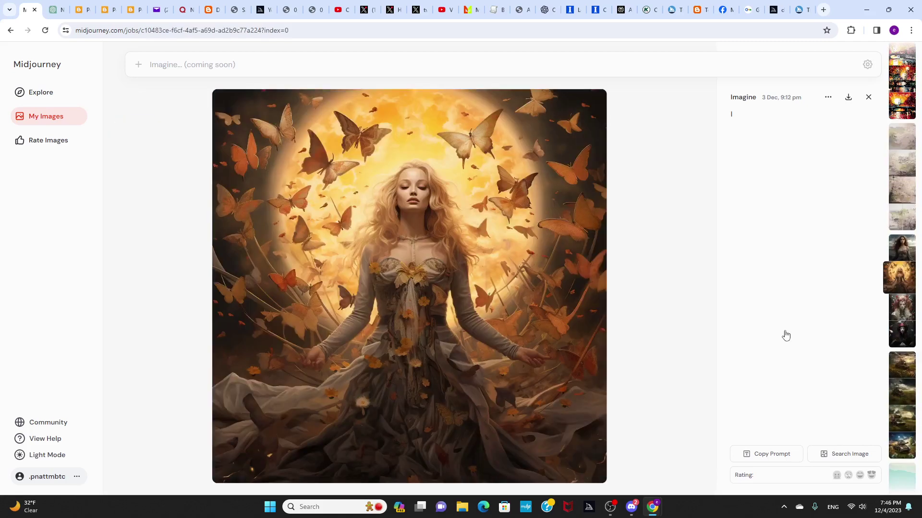
pyautogui.scroll(-3, 773, 312)
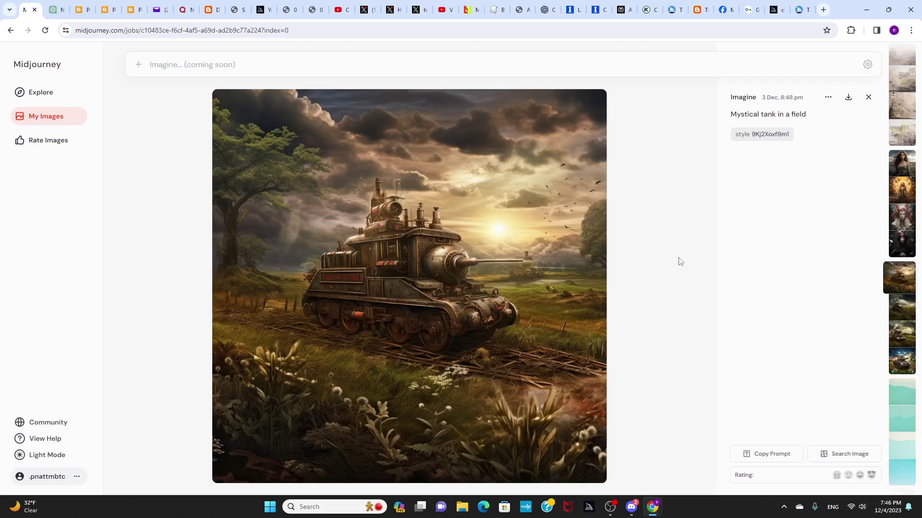
pyautogui.click(105, 11)
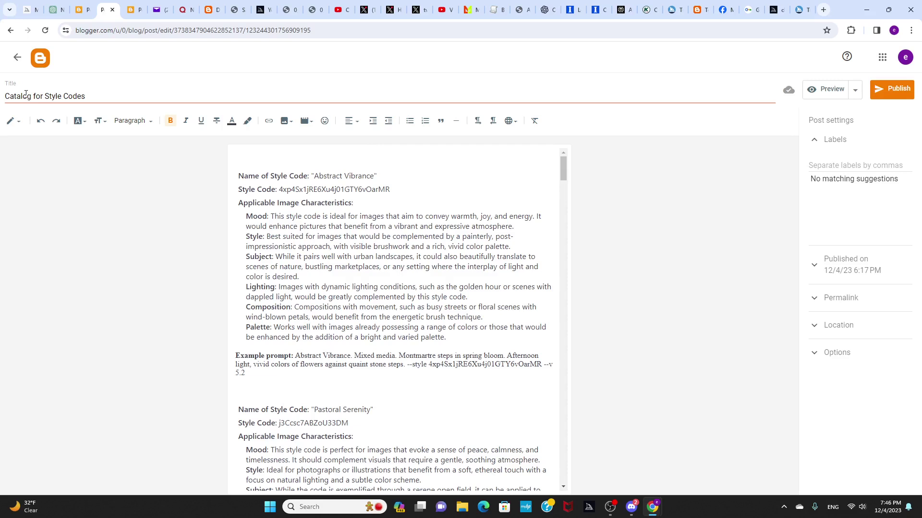
# Open the Prompt for style code catalog draft and set all its body text to Largest.
pyautogui.click(17, 58)
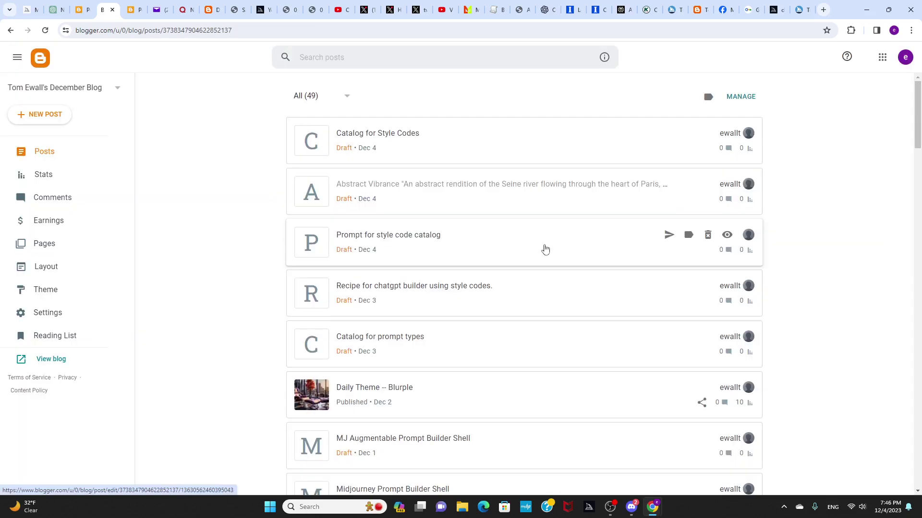
pyautogui.click(425, 239)
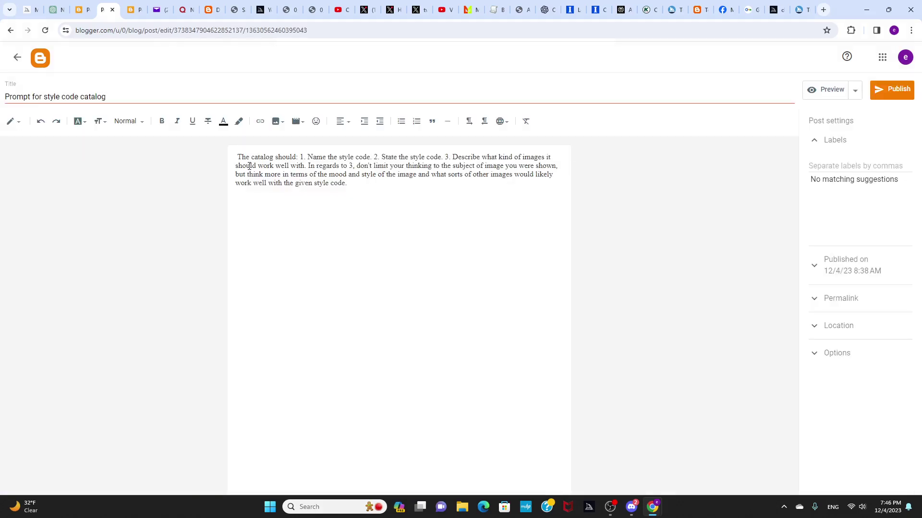
pyautogui.moveTo(238, 155); pyautogui.dragTo(252, 160)
pyautogui.hotkey('ctrl', 'a')
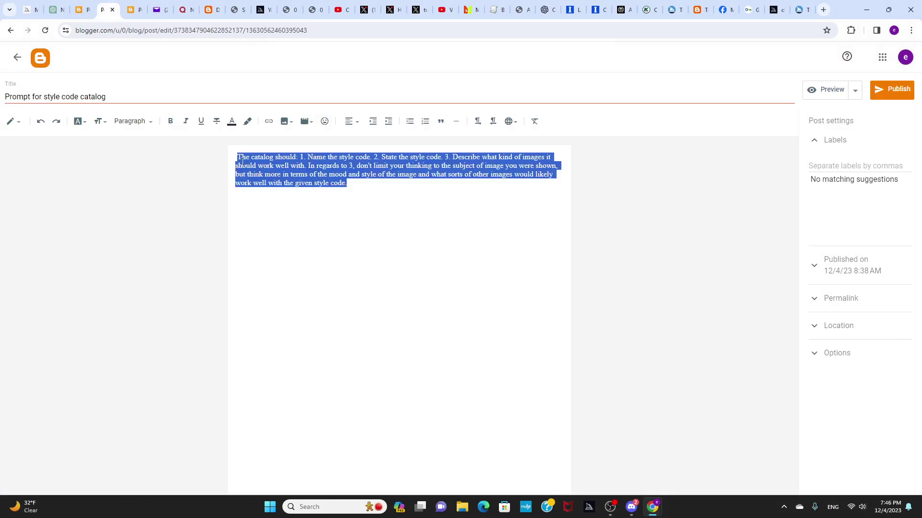
pyautogui.click(106, 123)
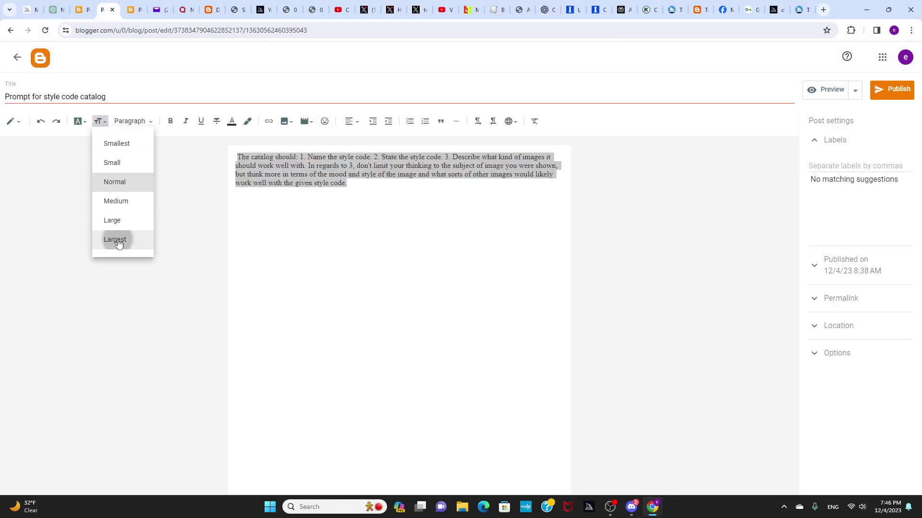
pyautogui.click(118, 242)
pyautogui.click(539, 284)
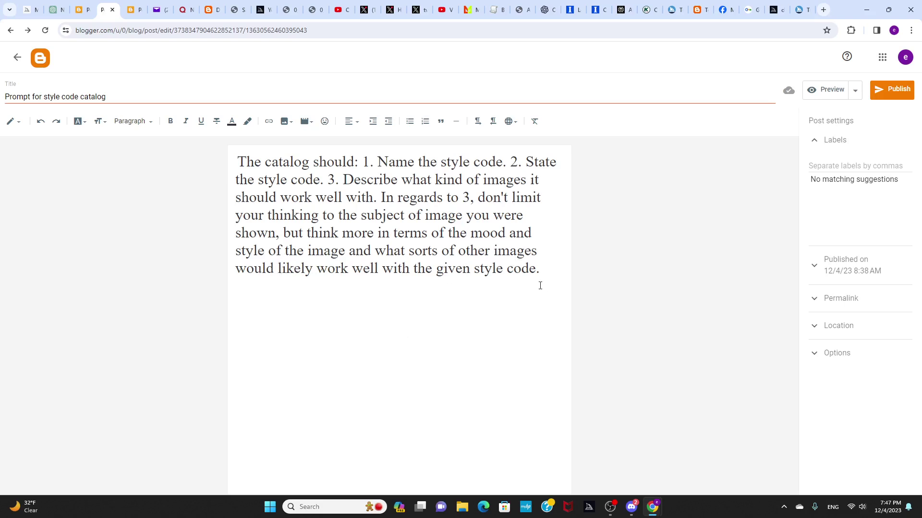
pyautogui.click(54, 12)
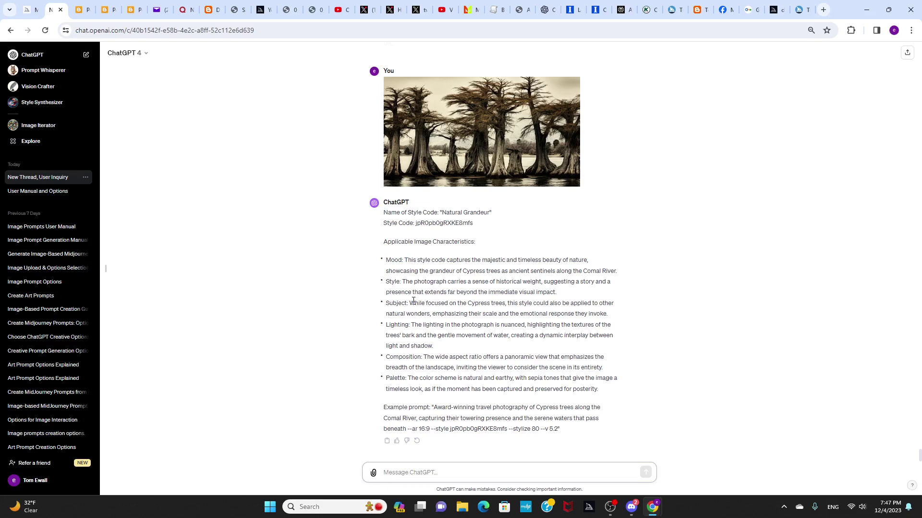
# Highlight the Natural Grandeur Subject description, then scroll up to the Classic Canvas Textures reply.
pyautogui.moveTo(409, 303); pyautogui.dragTo(611, 319)
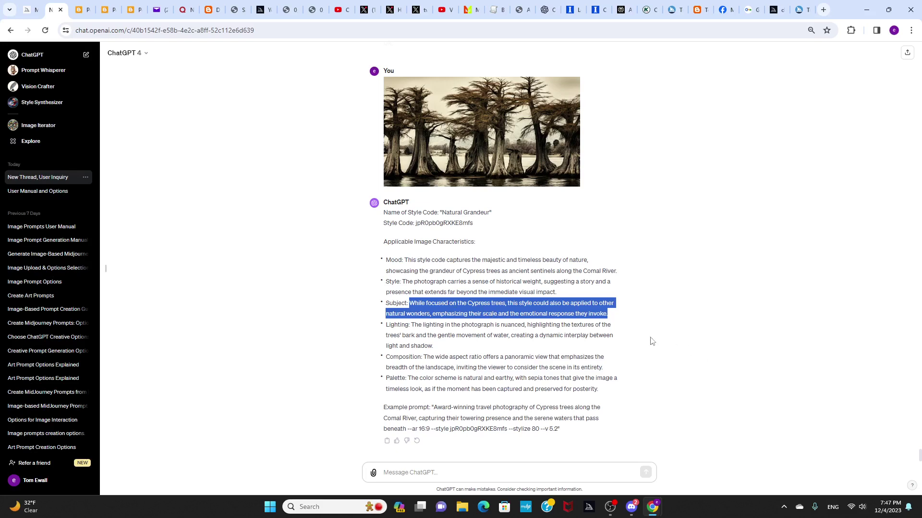
pyautogui.click(623, 319)
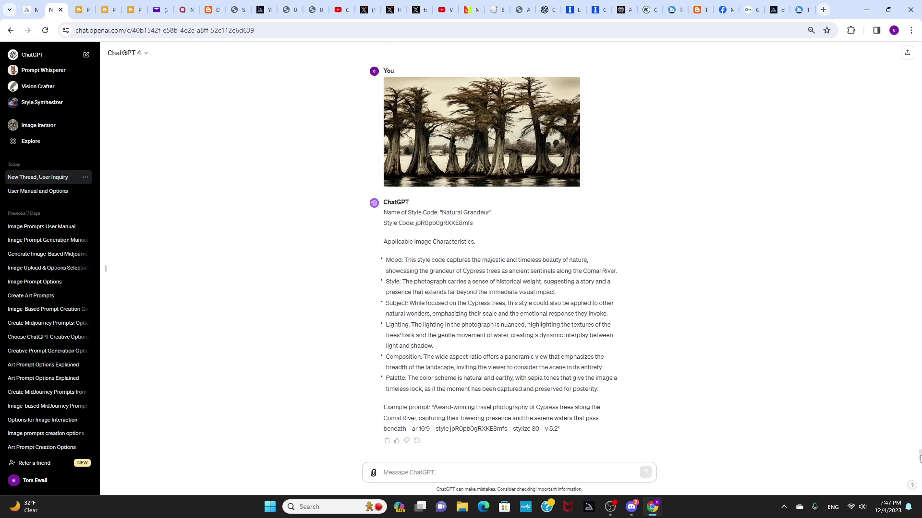
pyautogui.moveTo(919, 457); pyautogui.dragTo(920, 187)
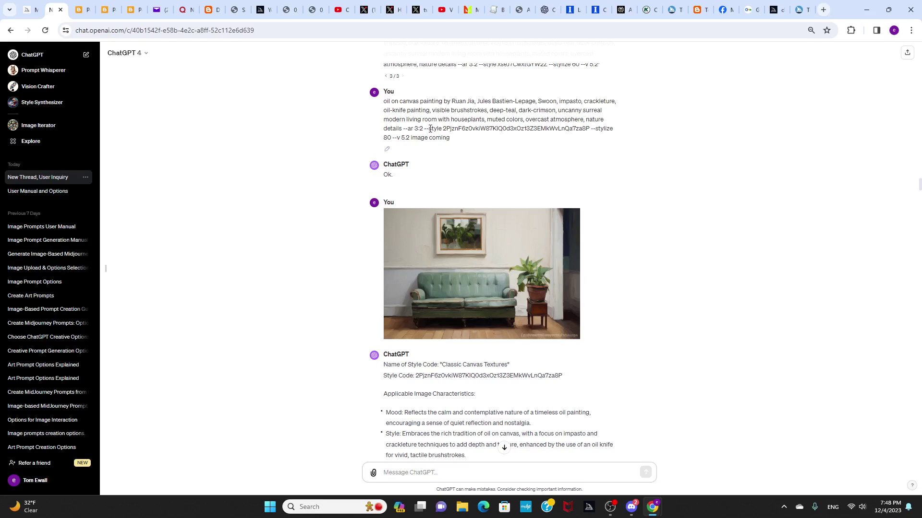
pyautogui.moveTo(425, 129); pyautogui.dragTo(586, 128)
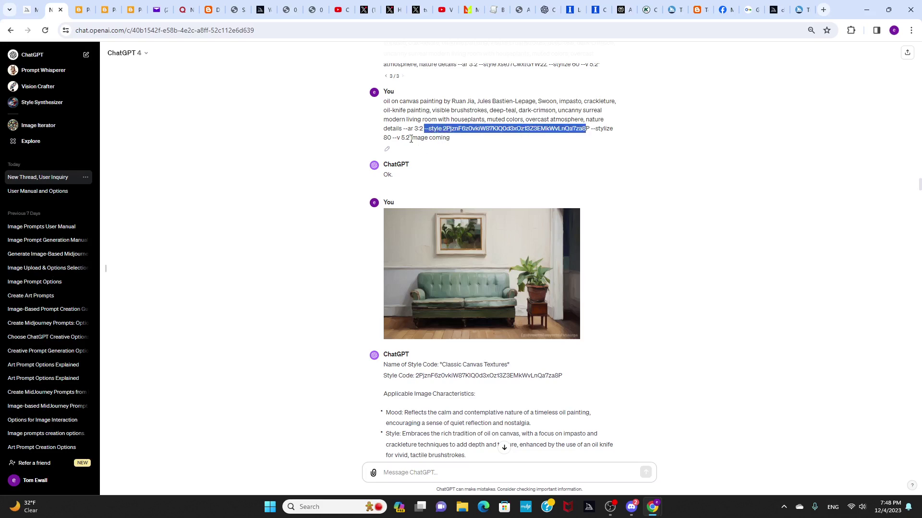
pyautogui.moveTo(410, 138); pyautogui.dragTo(450, 138)
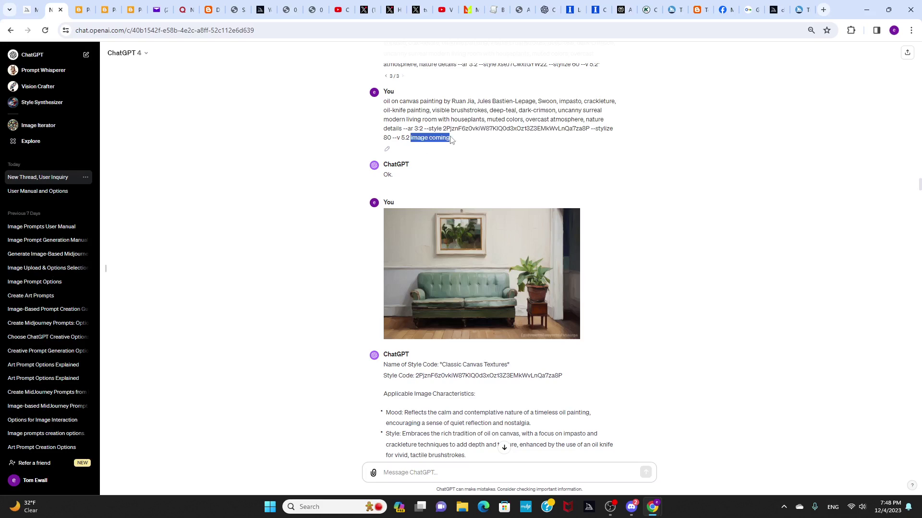
pyautogui.click(581, 155)
pyautogui.scroll(-3, 707, 355)
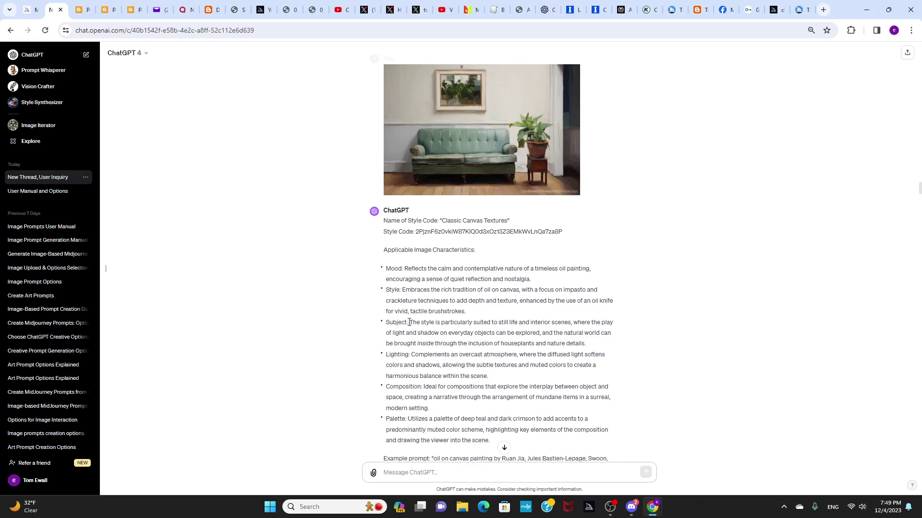
pyautogui.moveTo(409, 322); pyautogui.dragTo(597, 346)
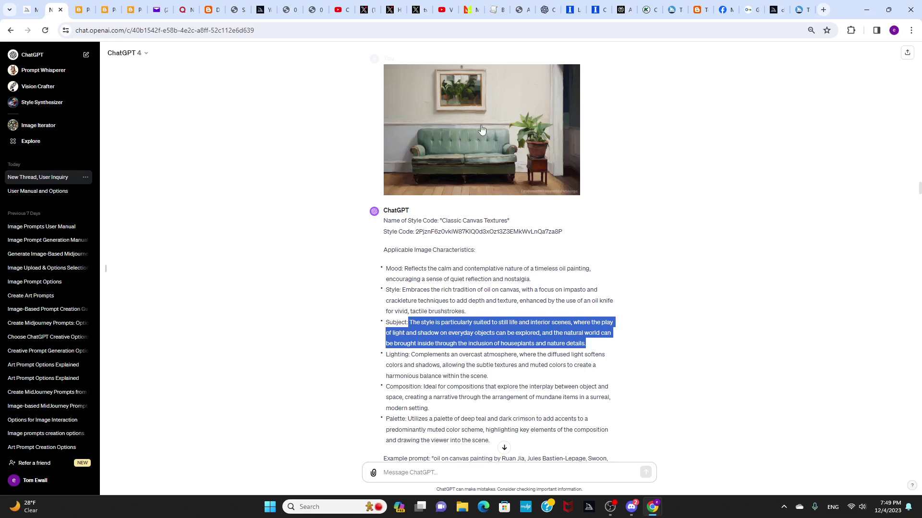
pyautogui.click(607, 341)
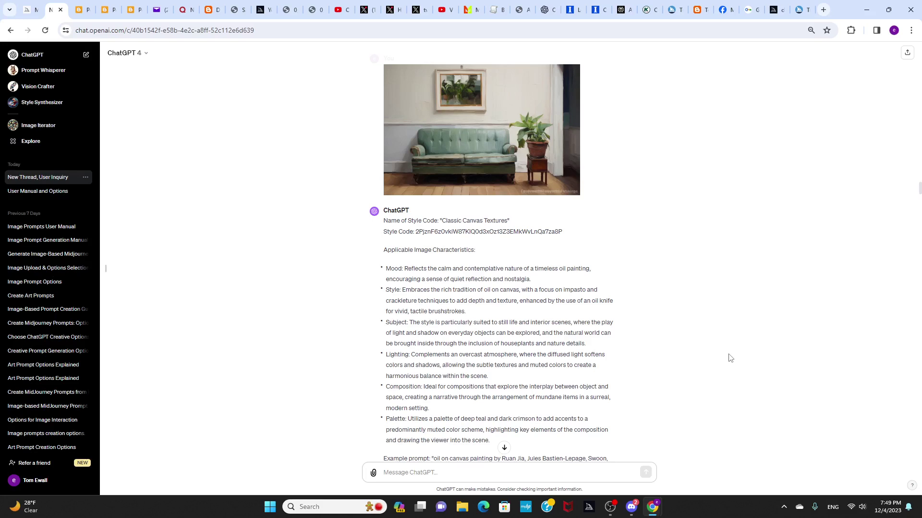
pyautogui.scroll(1, 467, 208)
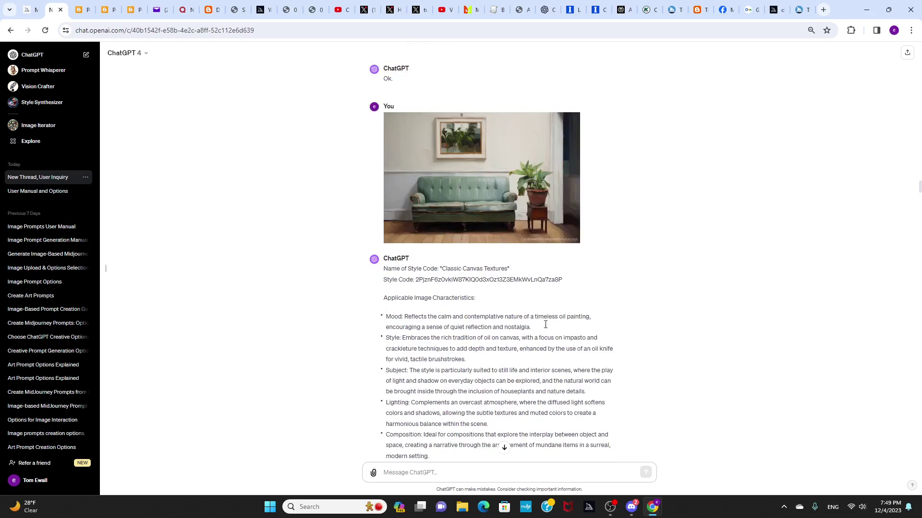
pyautogui.scroll(-1, 546, 325)
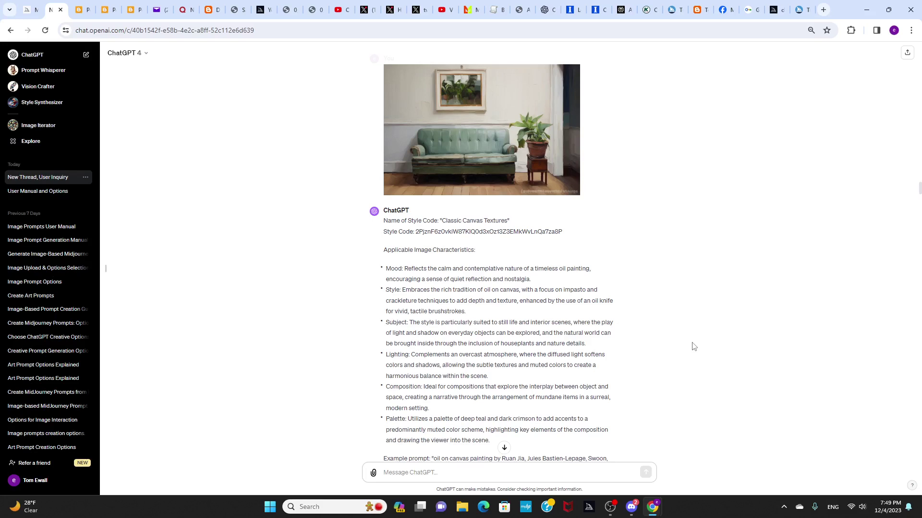
pyautogui.scroll(-10, 706, 355)
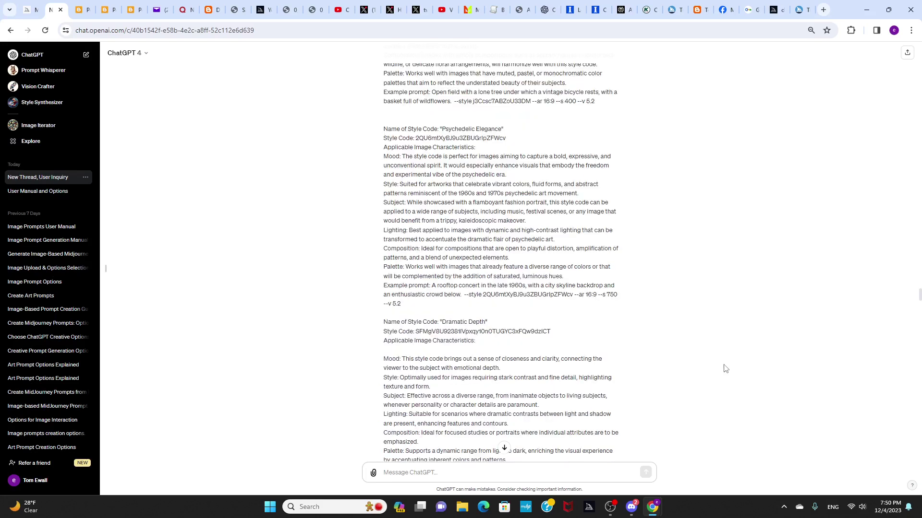
pyautogui.scroll(-10, 724, 369)
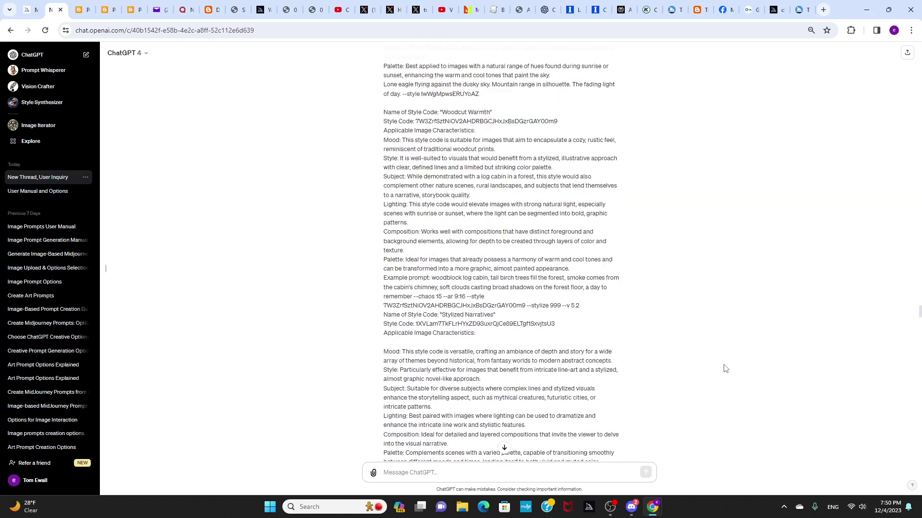
pyautogui.scroll(-10, 725, 368)
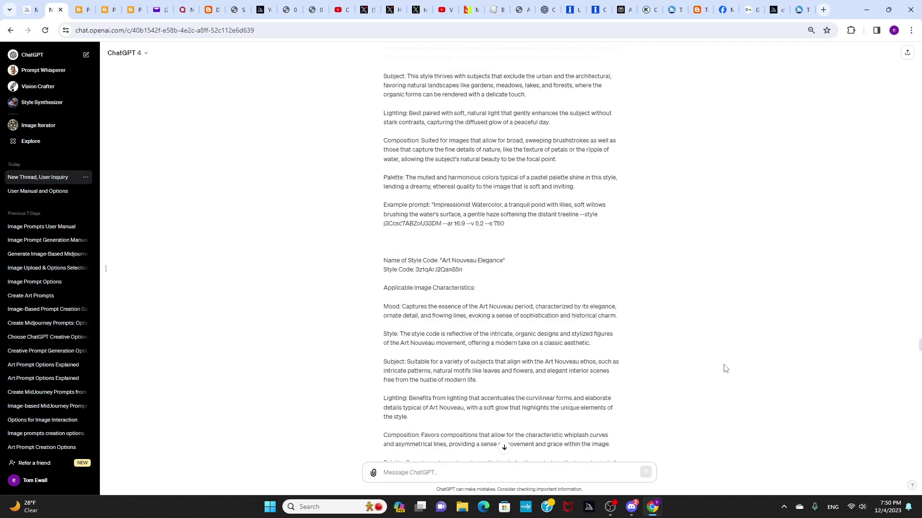
pyautogui.scroll(-10, 725, 368)
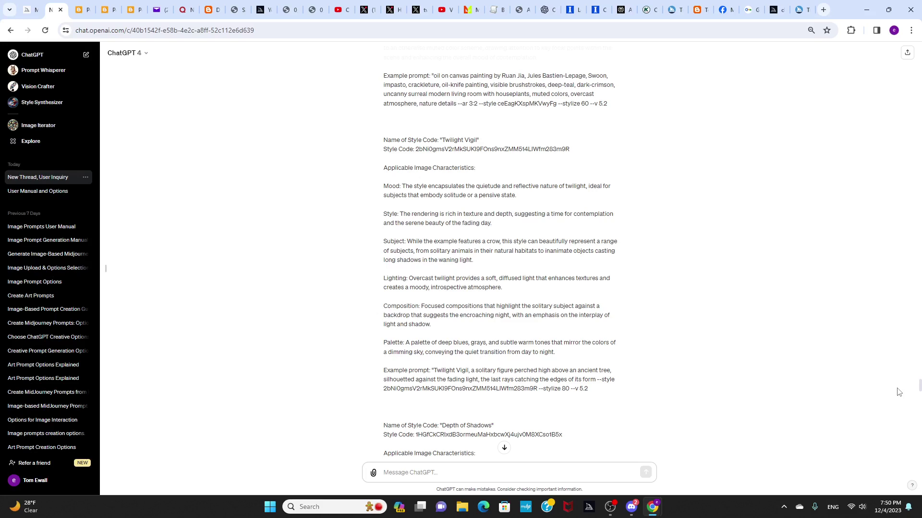
pyautogui.scroll(-10, 790, 405)
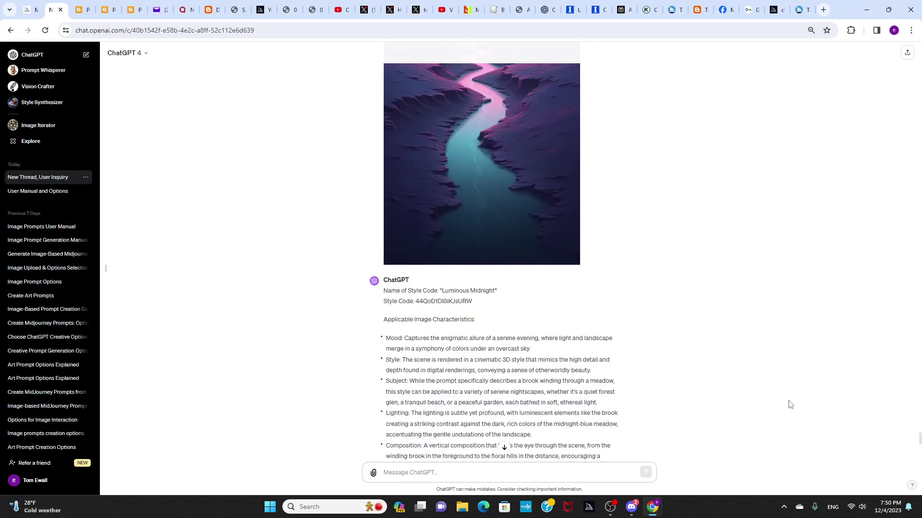
pyautogui.scroll(4, 816, 408)
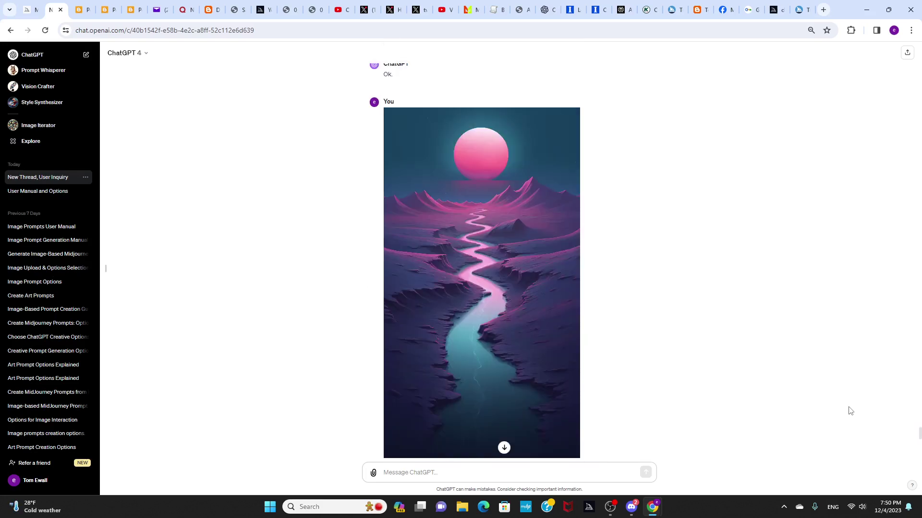
pyautogui.scroll(6, 849, 410)
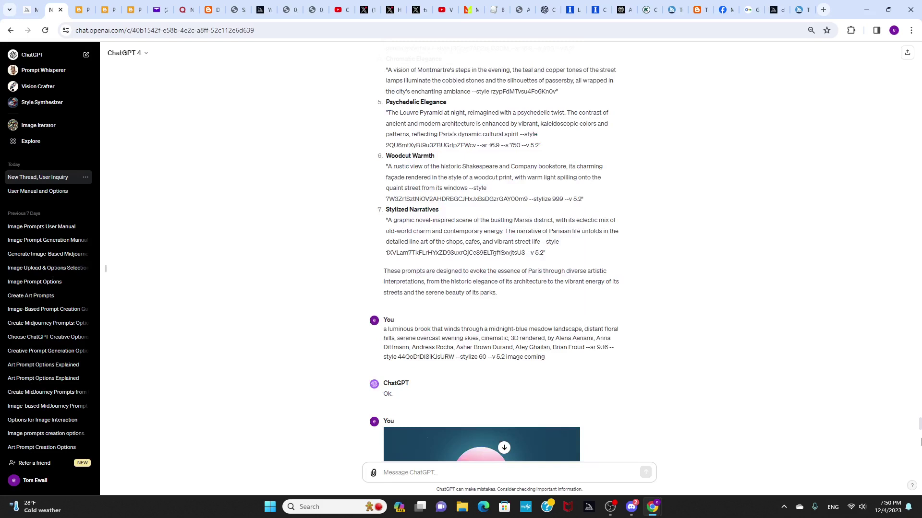
pyautogui.moveTo(919, 442); pyautogui.dragTo(920, 392)
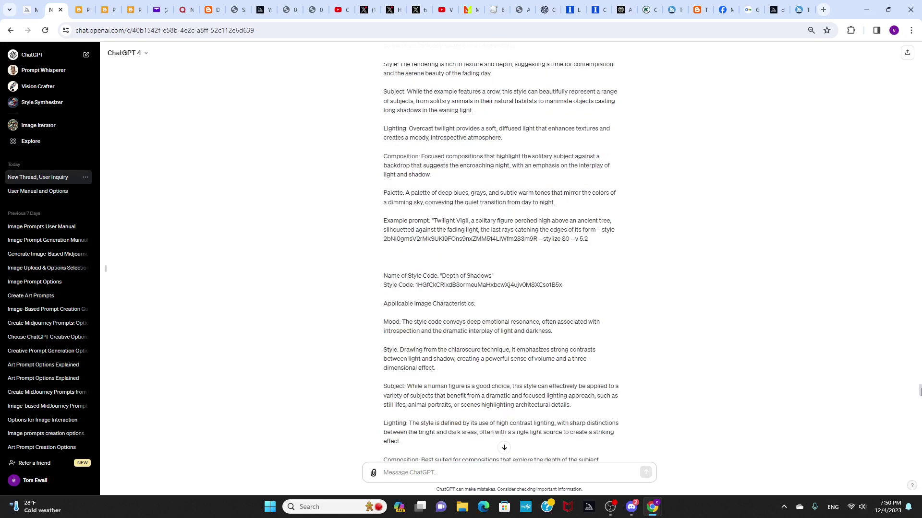
pyautogui.moveTo(919, 391); pyautogui.dragTo(919, 262)
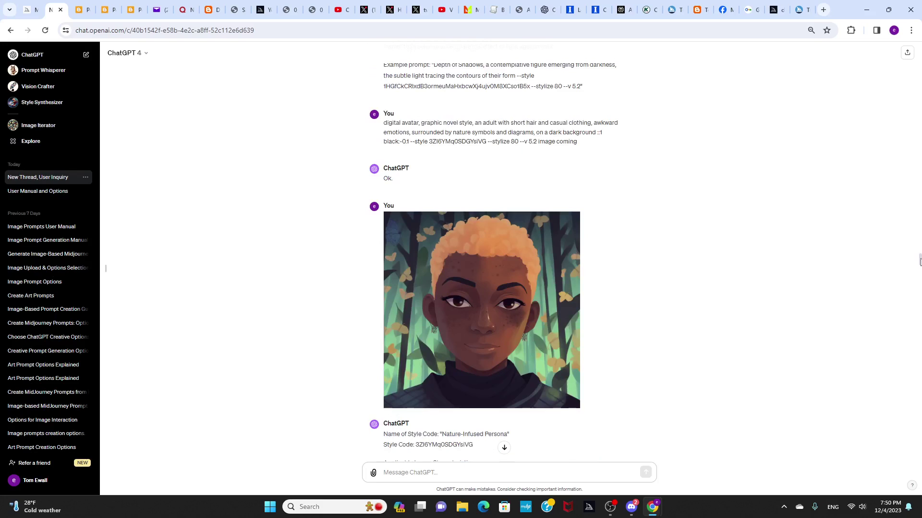
pyautogui.moveTo(920, 262); pyautogui.dragTo(919, 246)
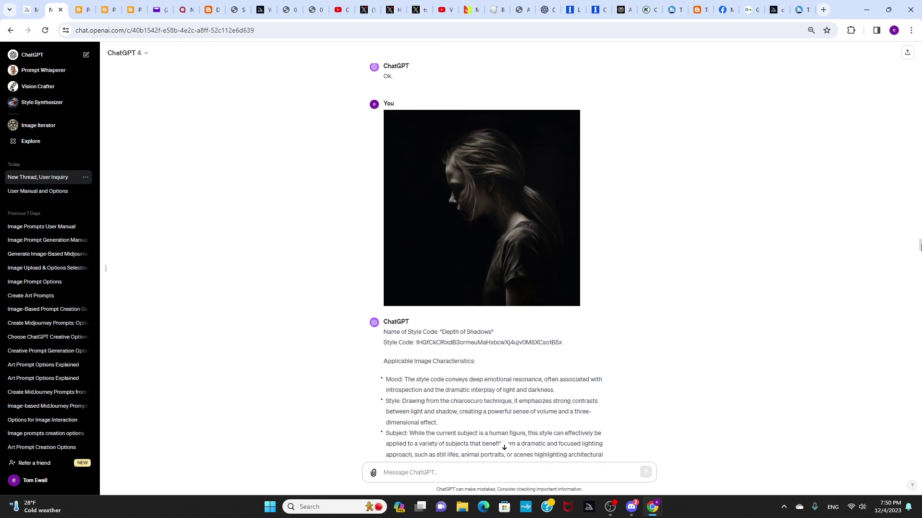
pyautogui.moveTo(919, 246); pyautogui.dragTo(919, 203)
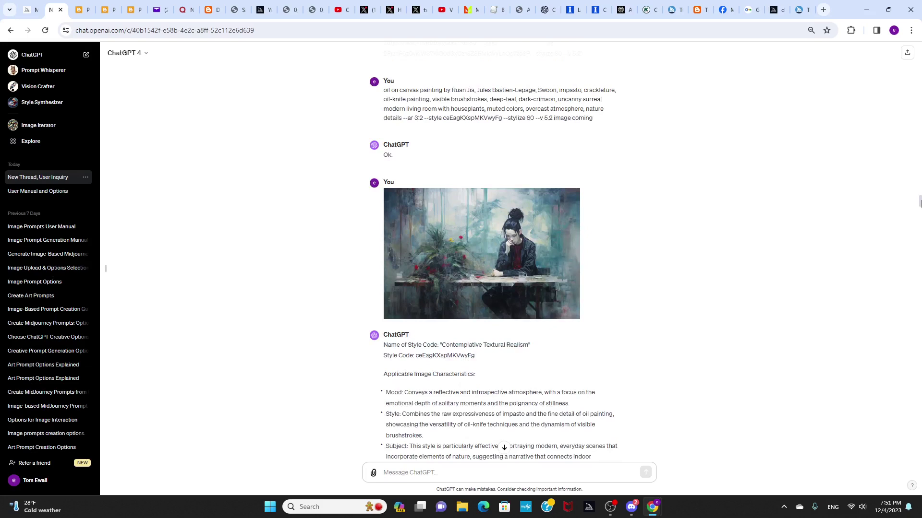
pyautogui.moveTo(920, 203); pyautogui.dragTo(919, 184)
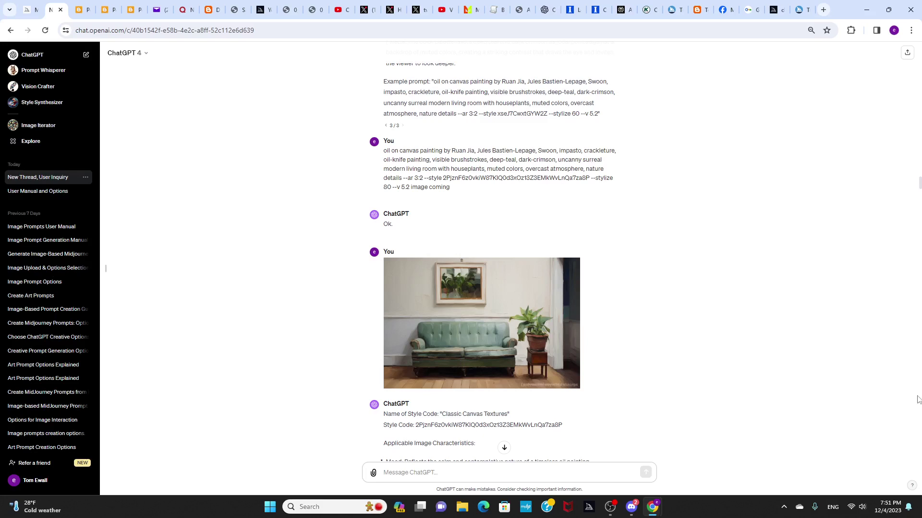
pyautogui.scroll(10, 807, 284)
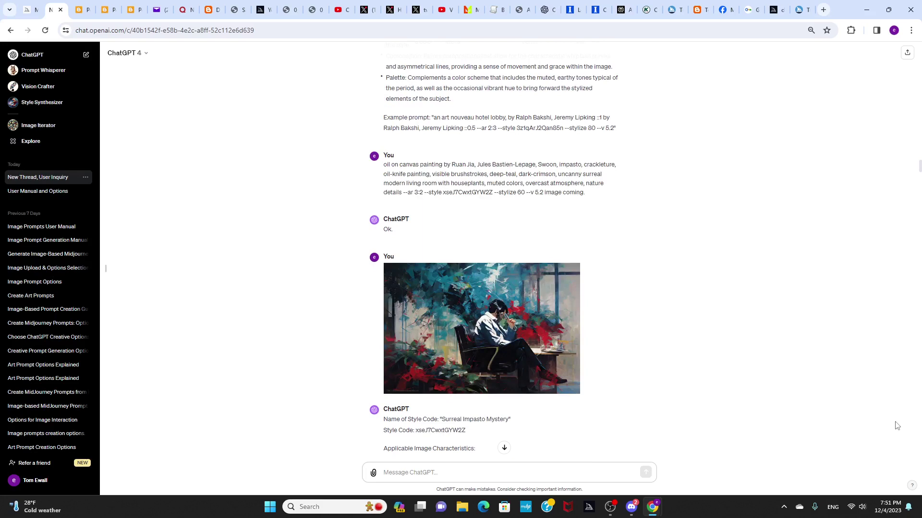
pyautogui.scroll(3, 919, 220)
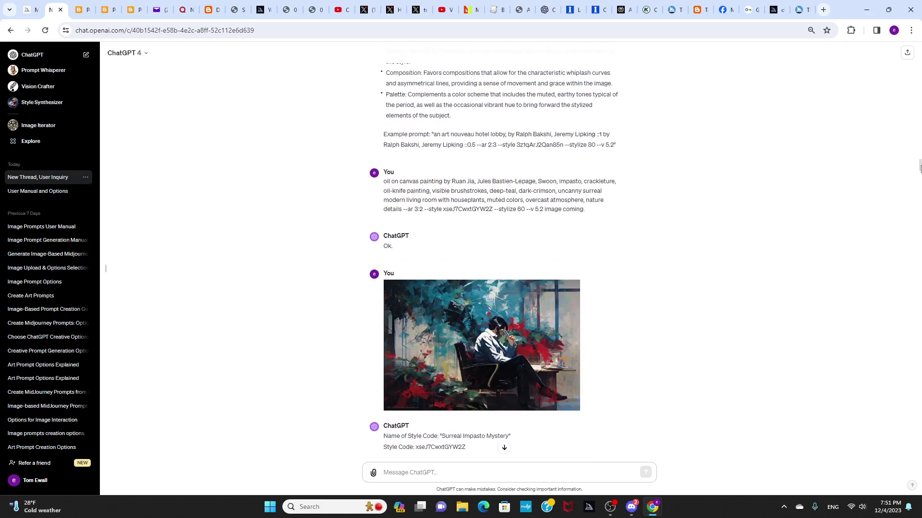
pyautogui.scroll(5, 919, 159)
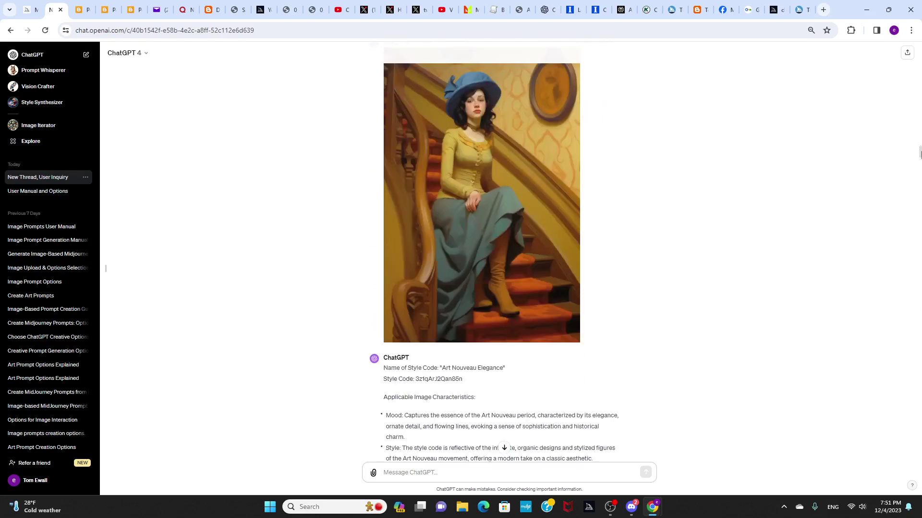
pyautogui.scroll(1, 919, 153)
pyautogui.moveTo(919, 152); pyautogui.dragTo(915, 468)
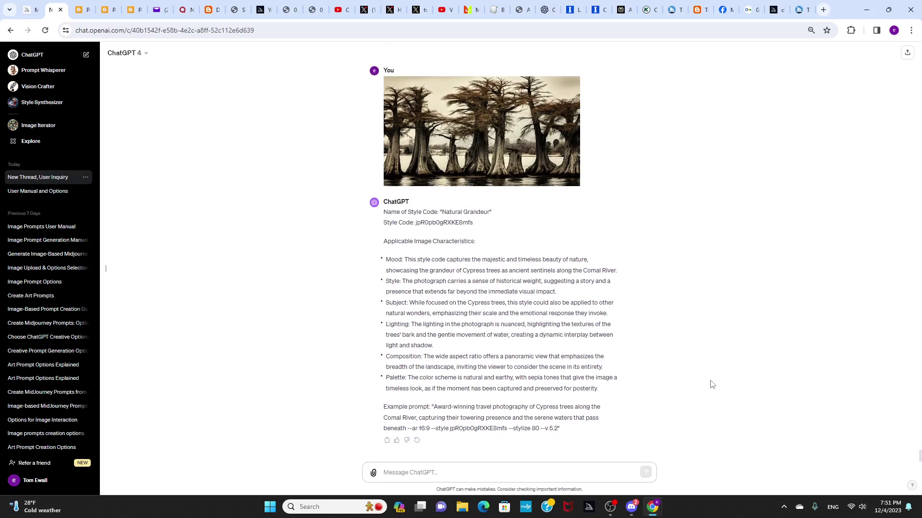
# Scroll up to the five Timeless Elegance prompts just above the seven-Paris-prompts request.
pyautogui.scroll(20, 711, 384)
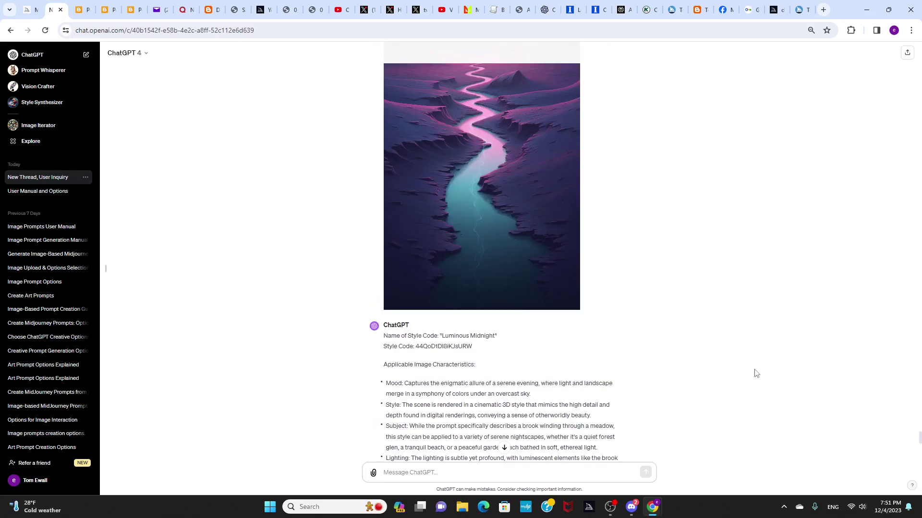
pyautogui.moveTo(919, 434); pyautogui.dragTo(919, 407)
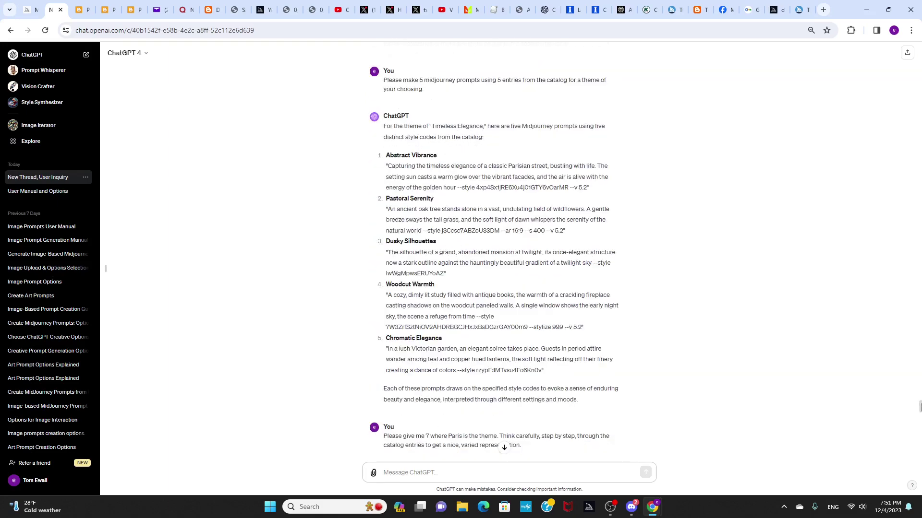
pyautogui.moveTo(381, 93)
pyautogui.scroll(-8, 679, 298)
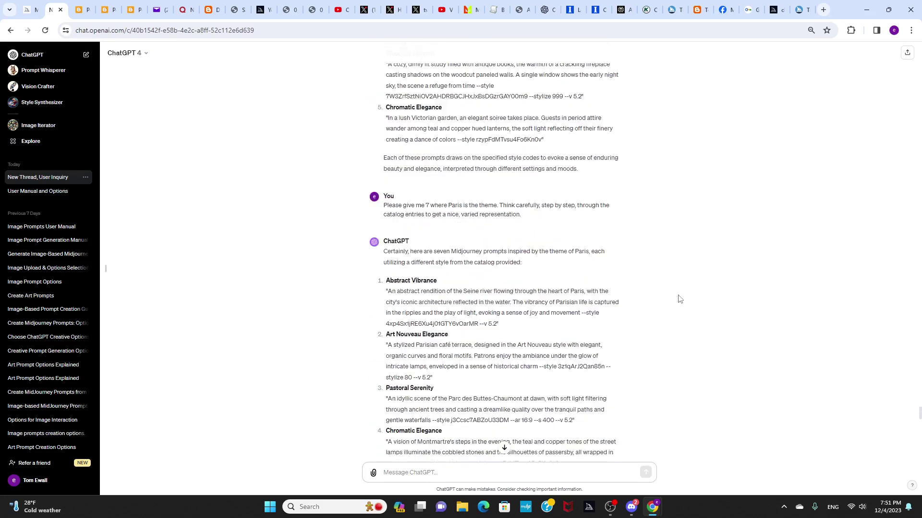
pyautogui.scroll(5, 684, 301)
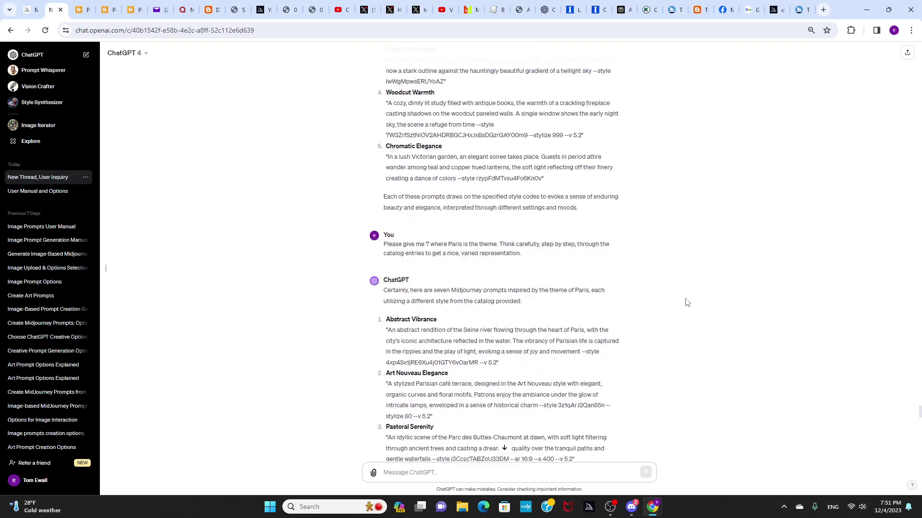
pyautogui.scroll(3, 677, 291)
pyautogui.scroll(-1, 678, 289)
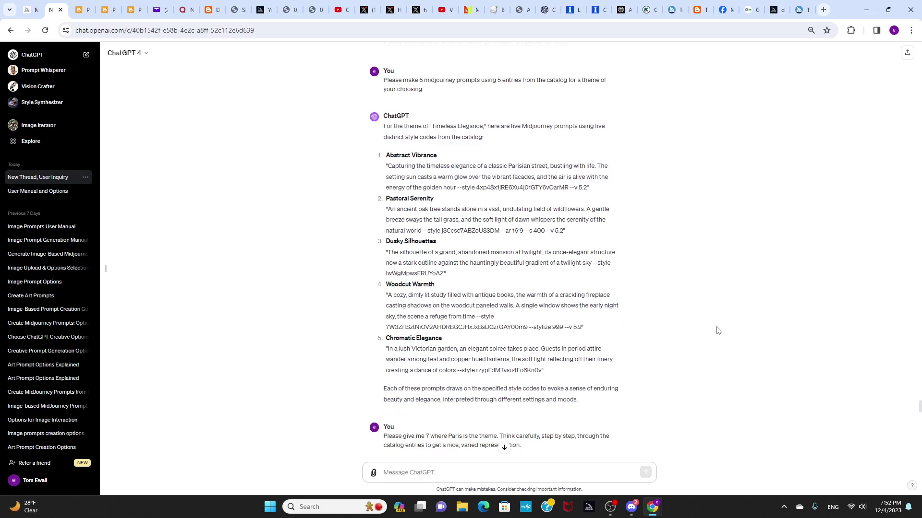
# Scroll through all seven Paris prompts as they stream, Abstract Vibrance to Stylized Narratives.
pyautogui.scroll(-7, 718, 330)
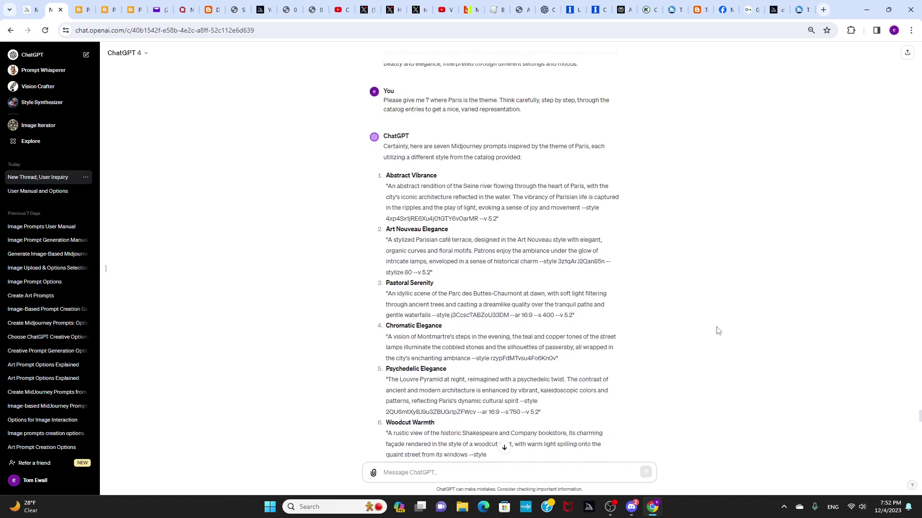
pyautogui.scroll(7, 702, 251)
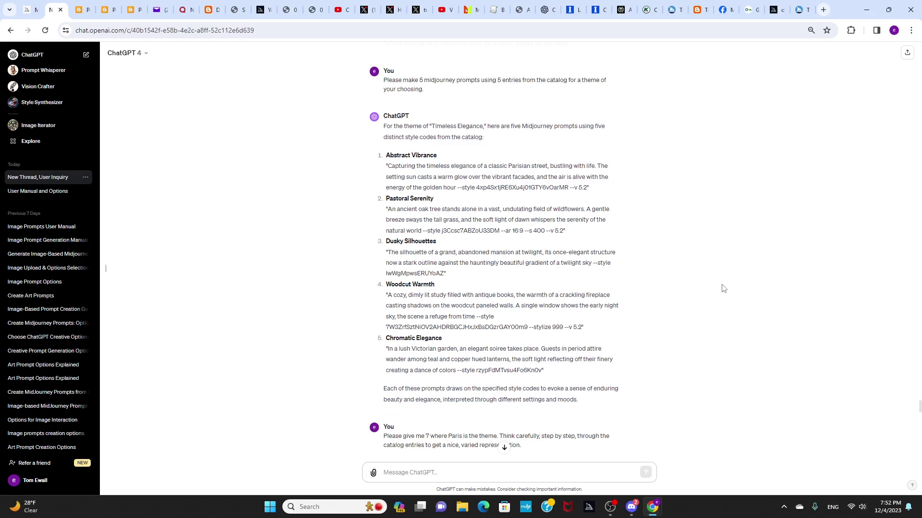
pyautogui.scroll(-1, 724, 290)
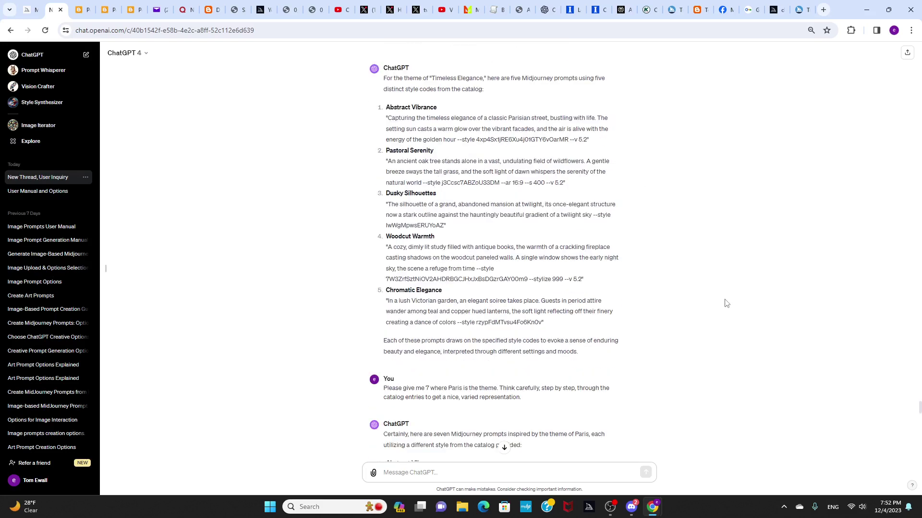
pyautogui.scroll(-5, 707, 314)
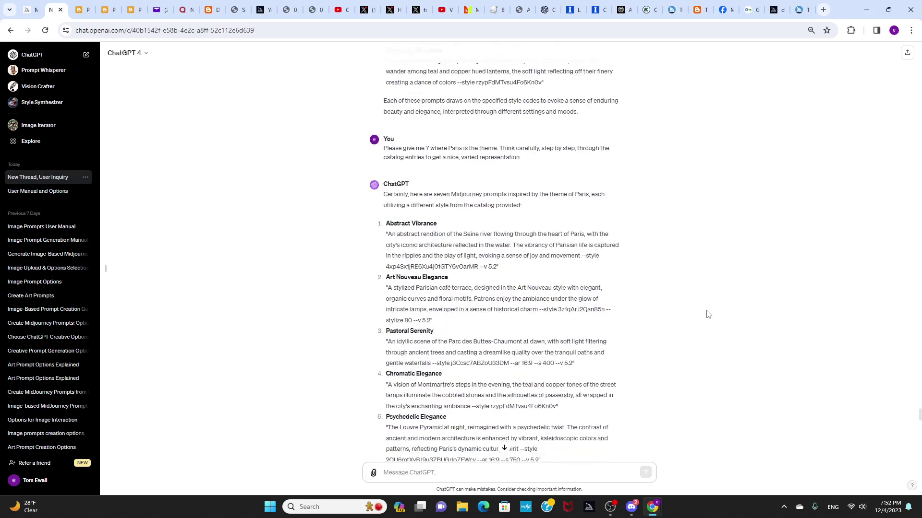
pyautogui.scroll(-1, 708, 314)
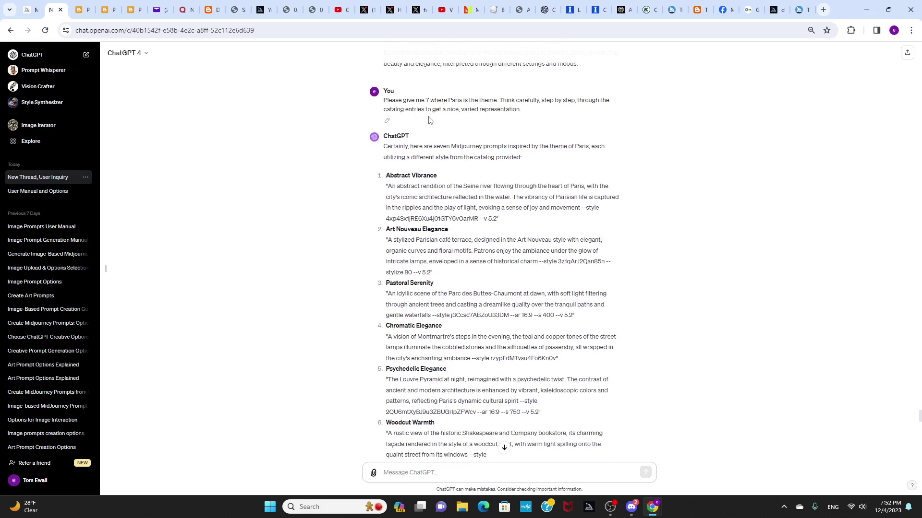
pyautogui.scroll(-1, 713, 237)
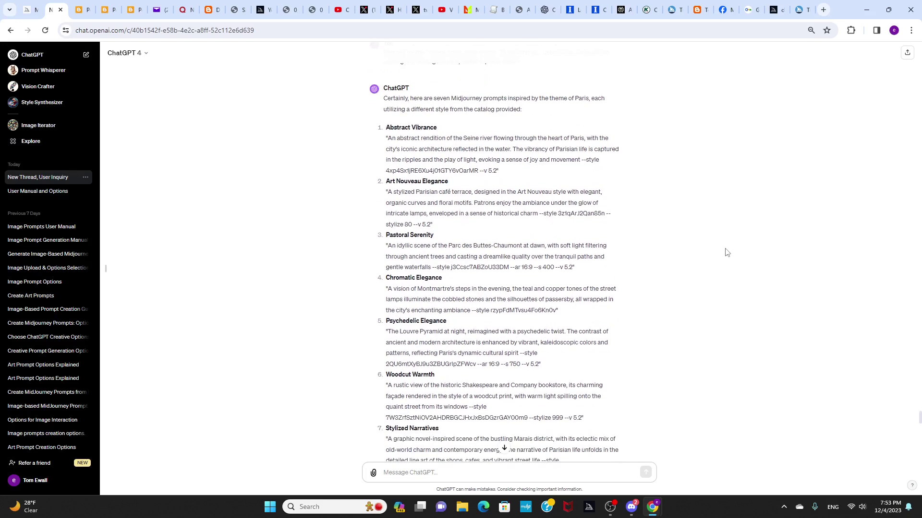
pyautogui.scroll(-1, 725, 251)
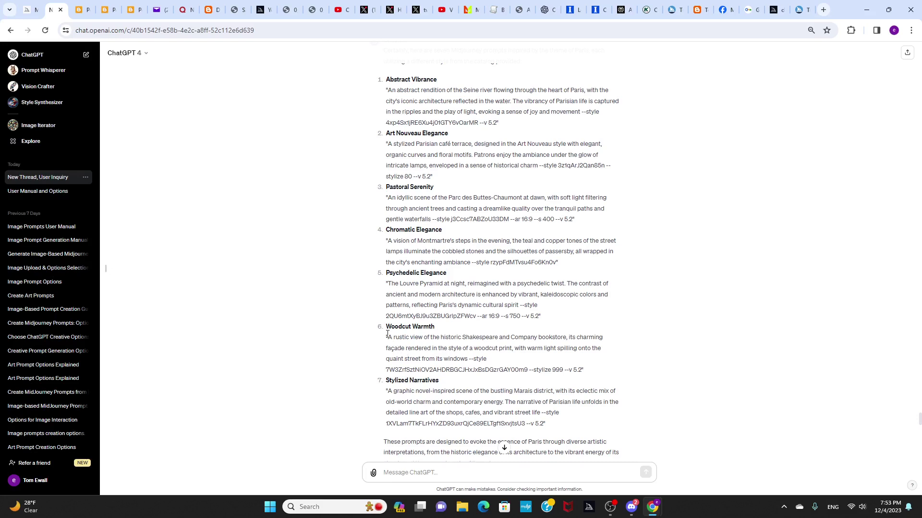
# Copy the Woodcut Warmth Shakespeare and Company bookstore prompt and switch to Discord.
pyautogui.moveTo(387, 334); pyautogui.dragTo(582, 370)
pyautogui.hotkey('ctrl', 'c')
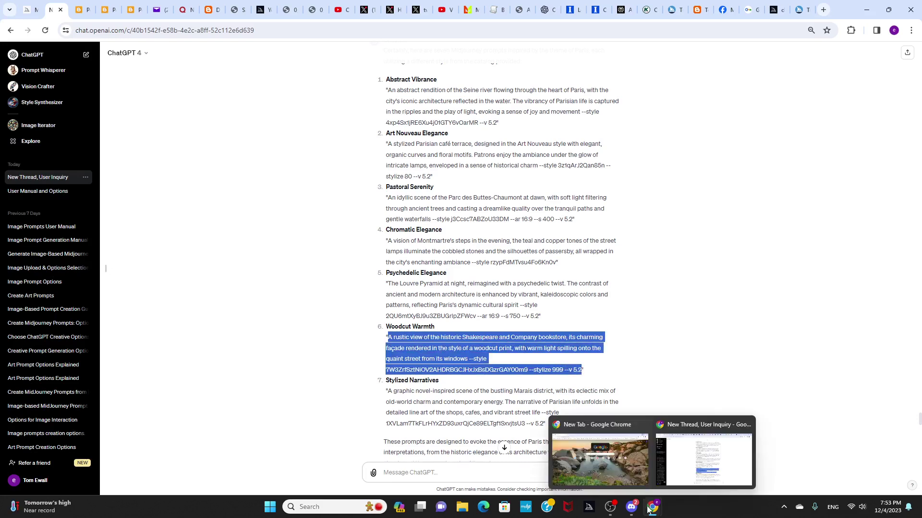
pyautogui.click(630, 506)
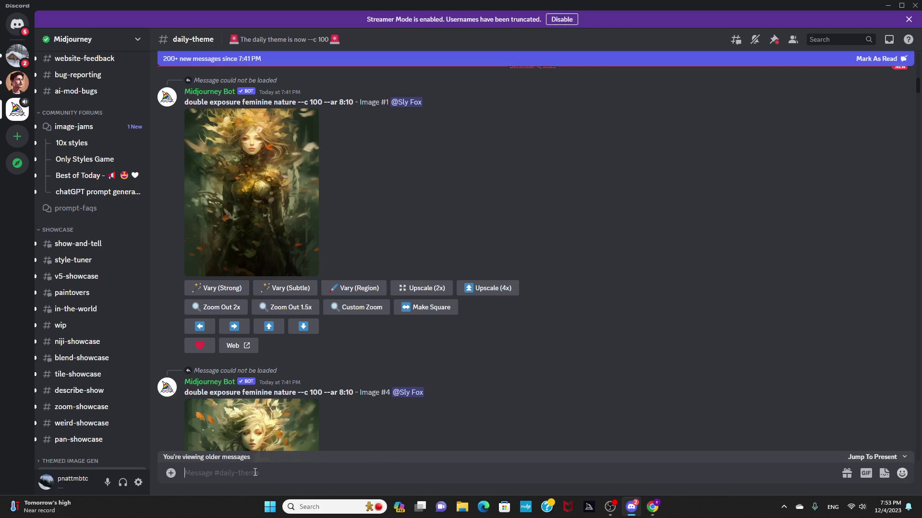
# Type a slash in #daily-theme, then jump to the #generated-styles channel with Alt+Left.
pyautogui.write('/')
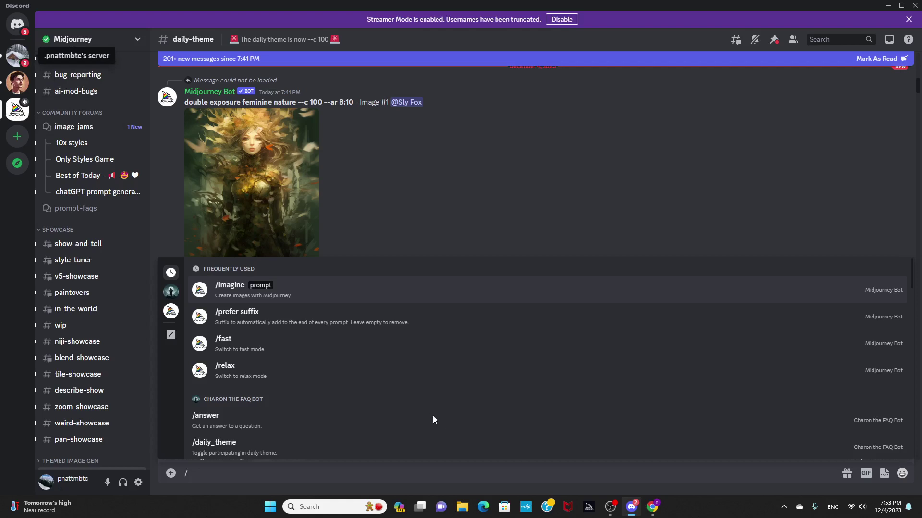
pyautogui.hotkey('alt', 'Left')
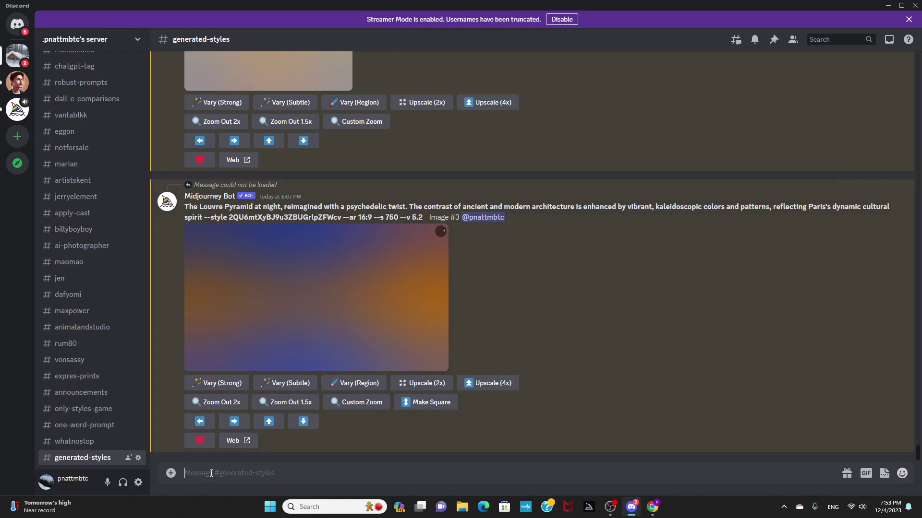
# Send the pasted Woodcut Warmth Shakespeare and Company prompt to Midjourney with /imagine.
pyautogui.write('/')
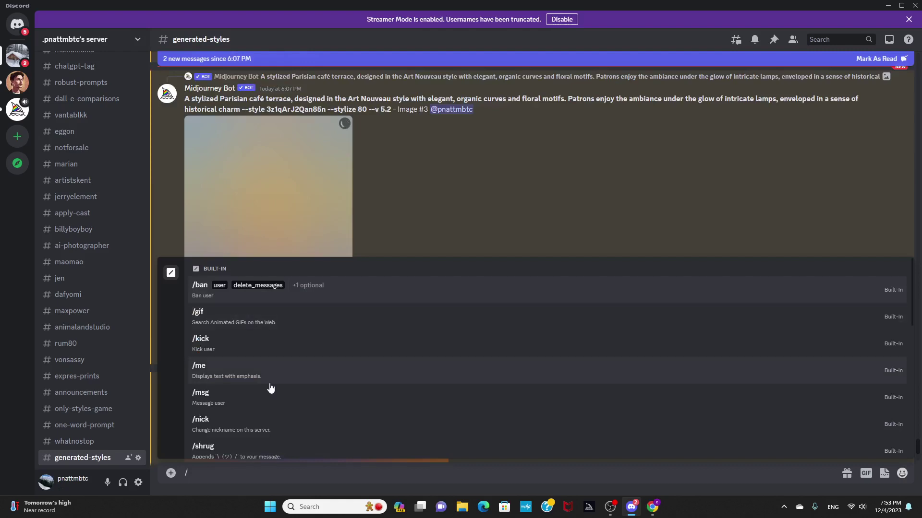
pyautogui.write('i')
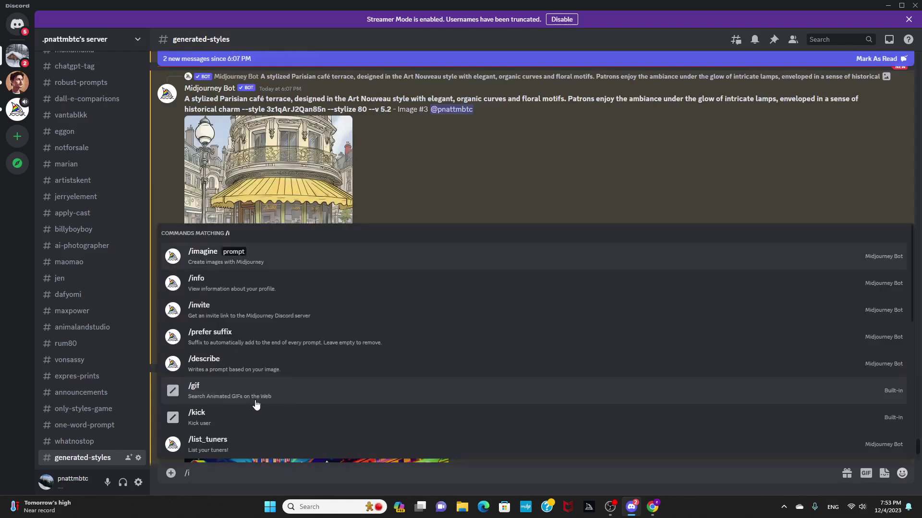
pyautogui.click(243, 256)
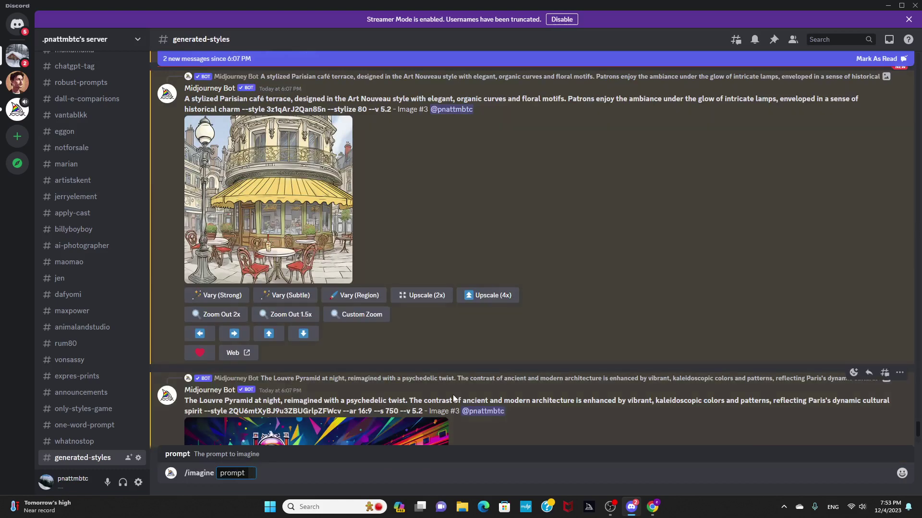
pyautogui.hotkey('ctrl', 'v')
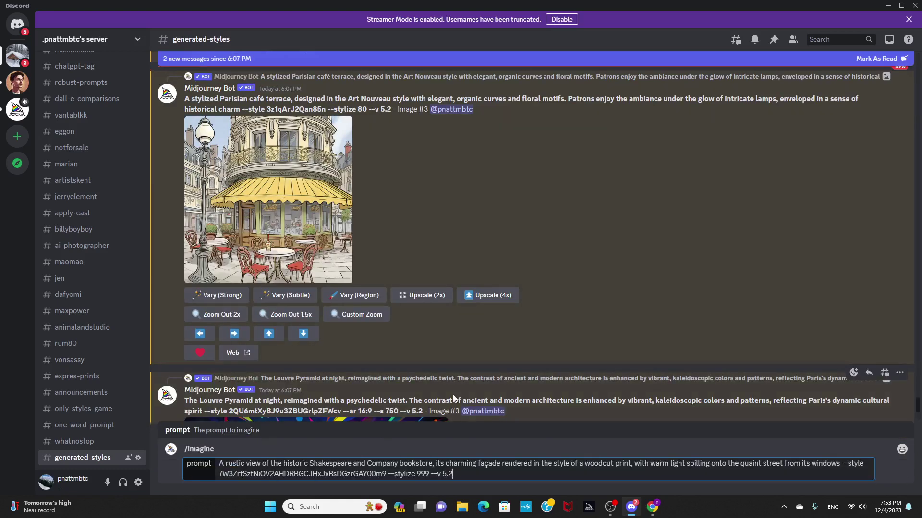
pyautogui.press('Return')
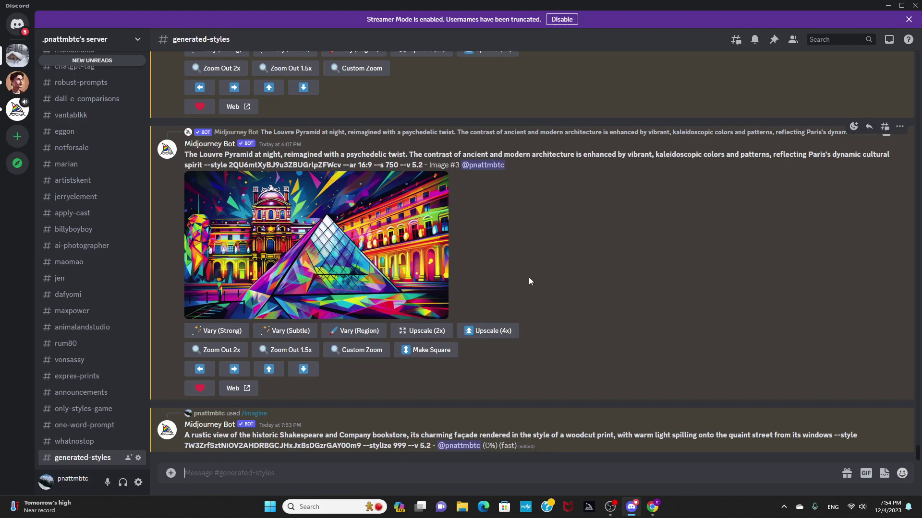
pyautogui.scroll(5, 529, 281)
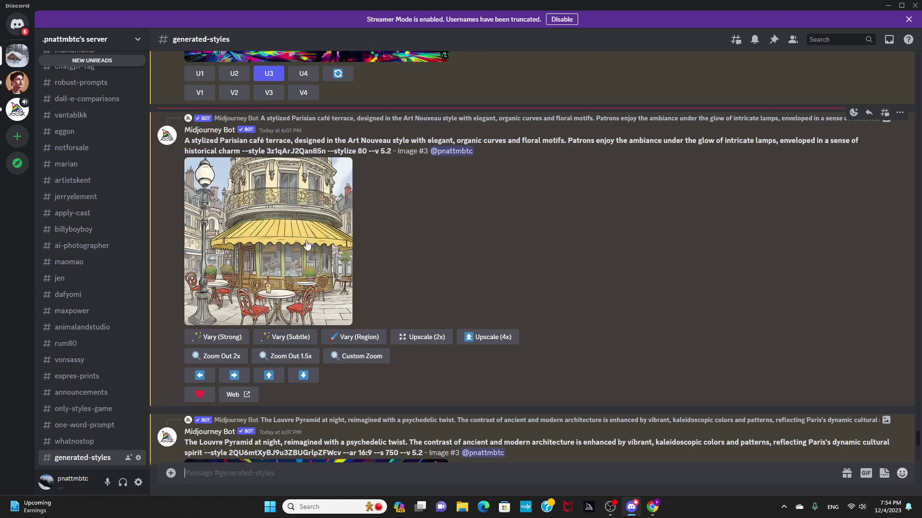
pyautogui.scroll(4, 312, 245)
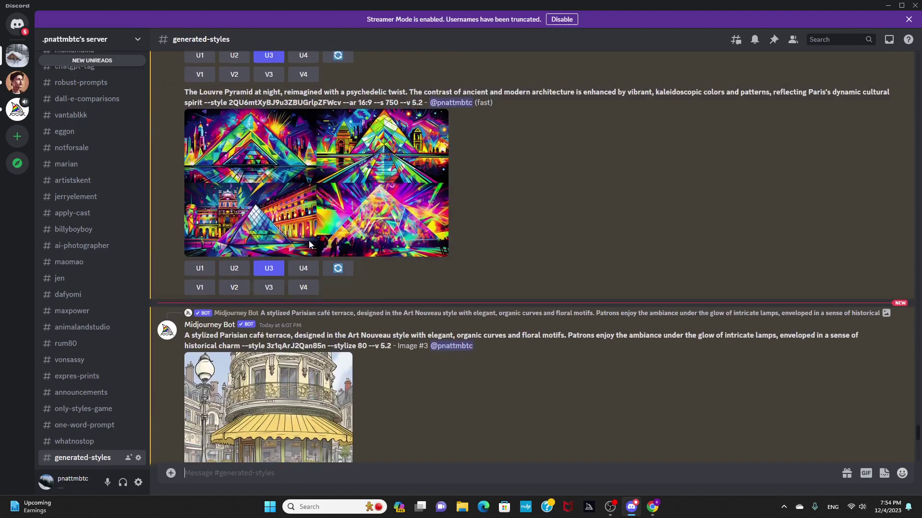
pyautogui.scroll(1, 398, 264)
pyautogui.scroll(5, 536, 265)
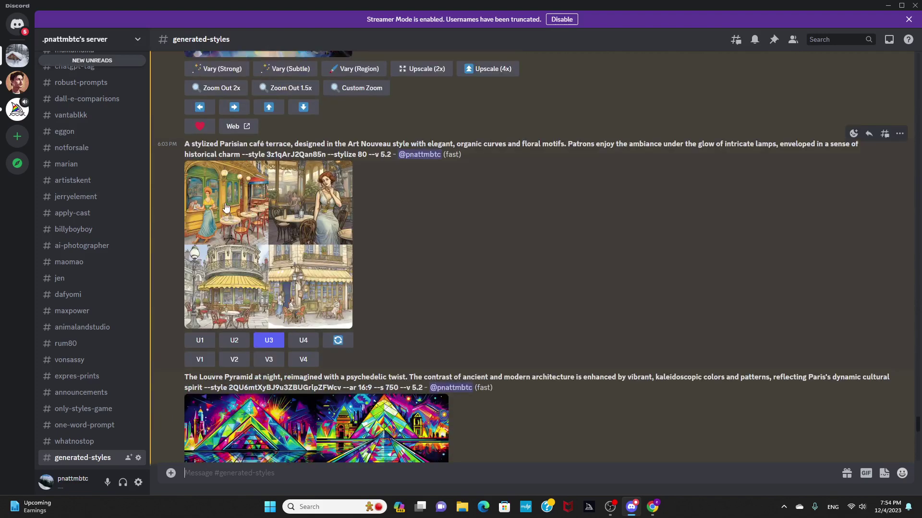
pyautogui.click(295, 214)
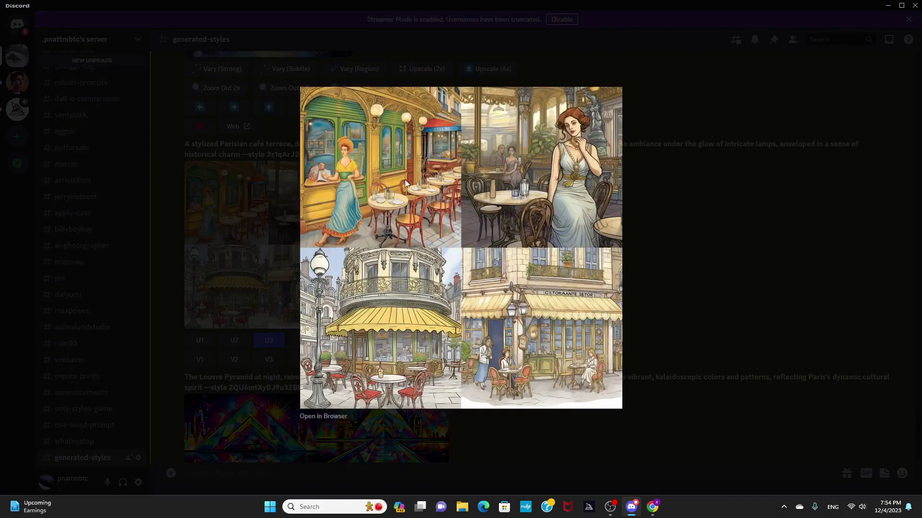
pyautogui.click(658, 272)
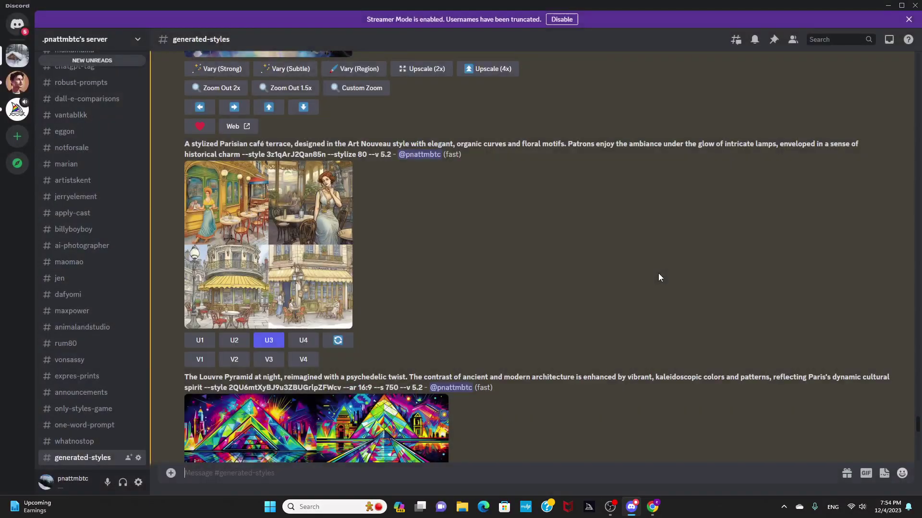
pyautogui.click(303, 199)
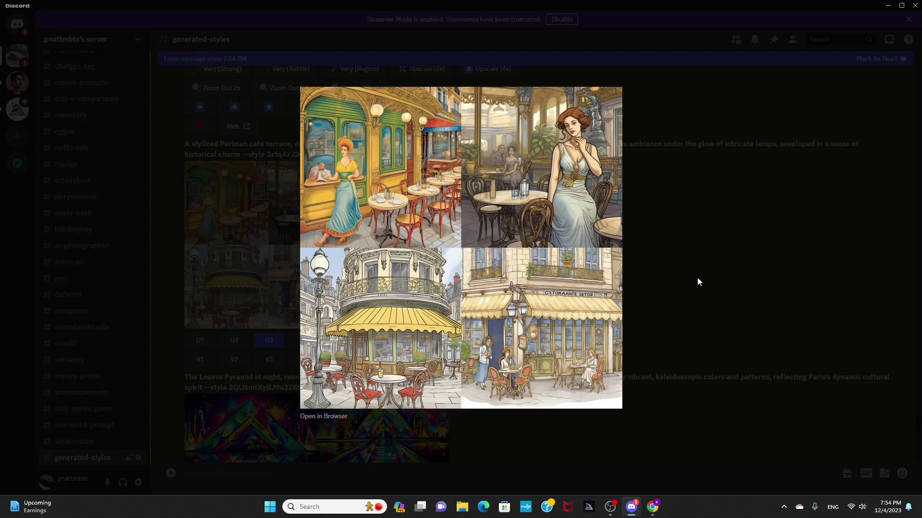
pyautogui.click(697, 279)
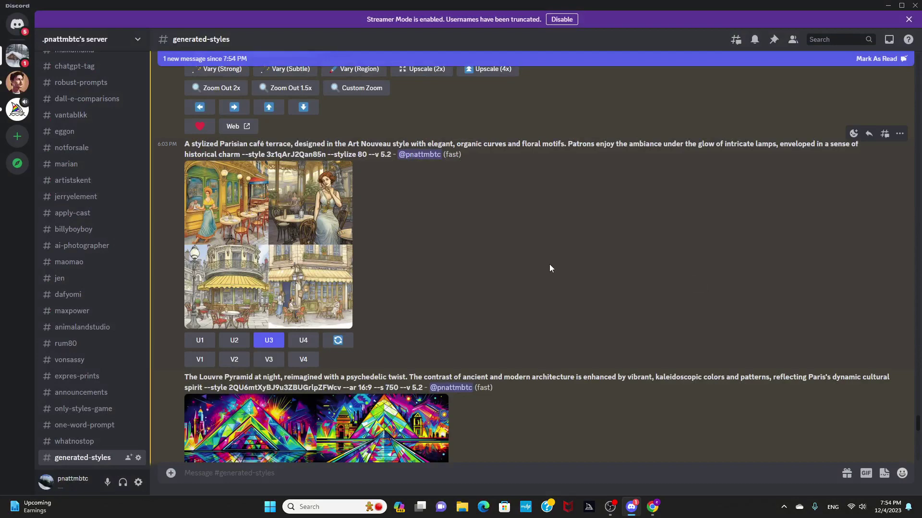
pyautogui.scroll(5, 549, 264)
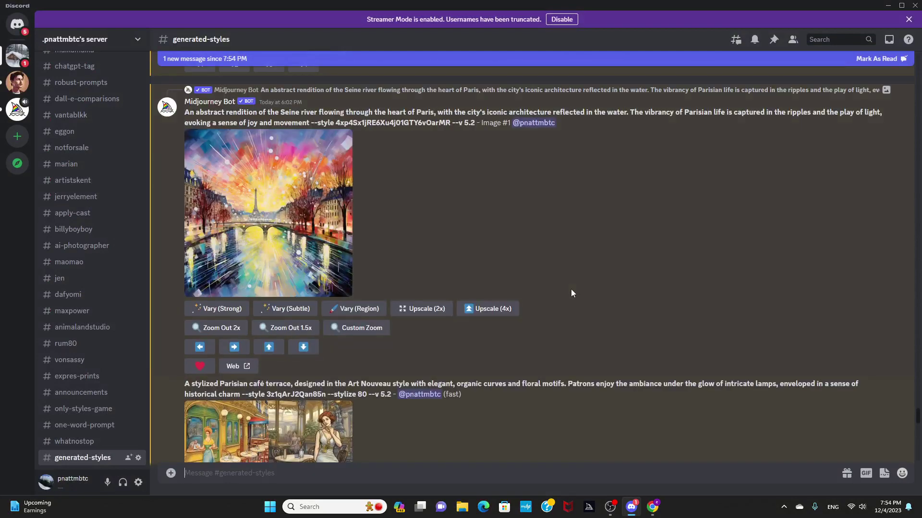
pyautogui.scroll(1, 572, 292)
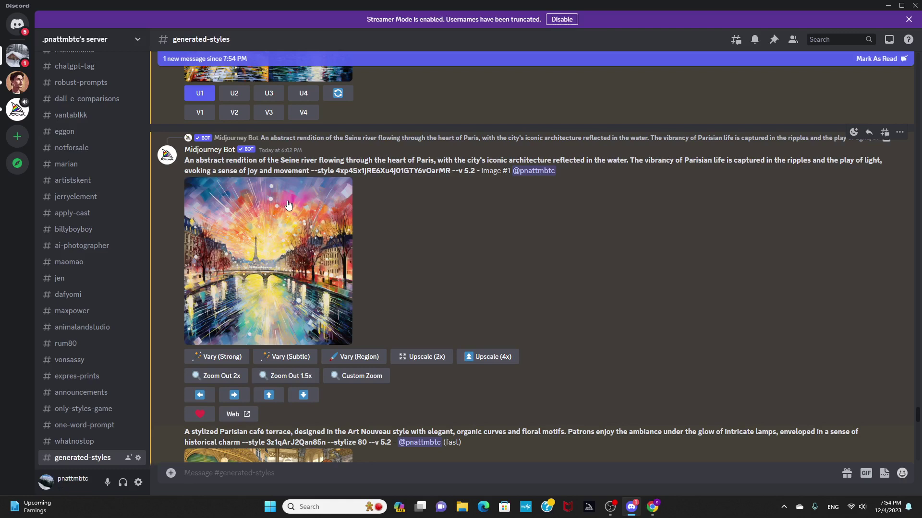
pyautogui.moveTo(648, 511)
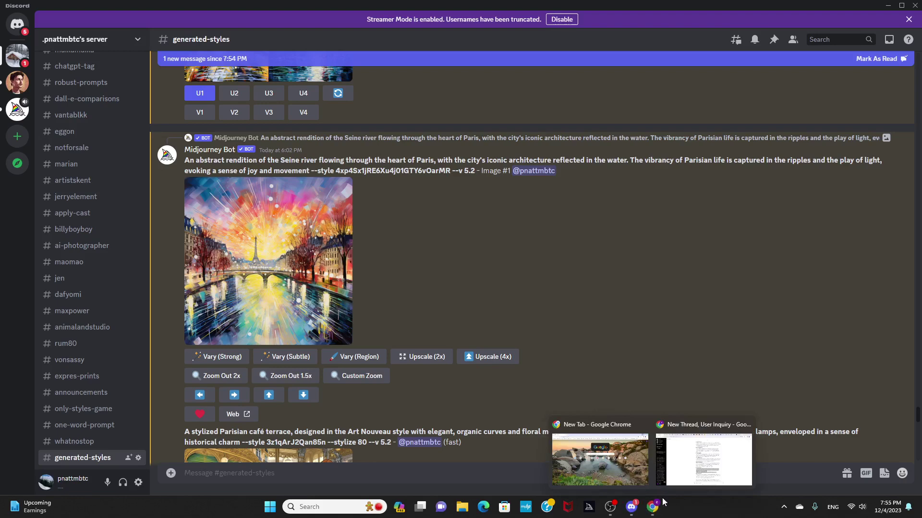
pyautogui.click(672, 482)
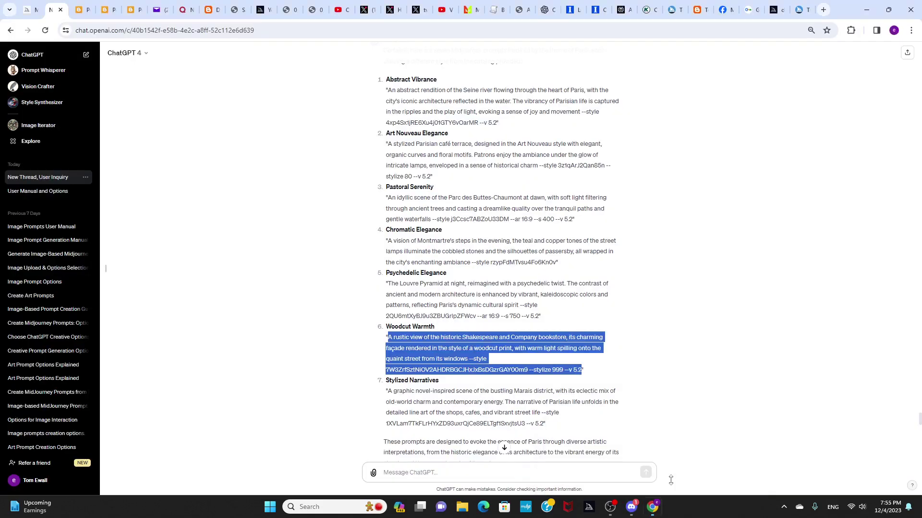
pyautogui.click(31, 11)
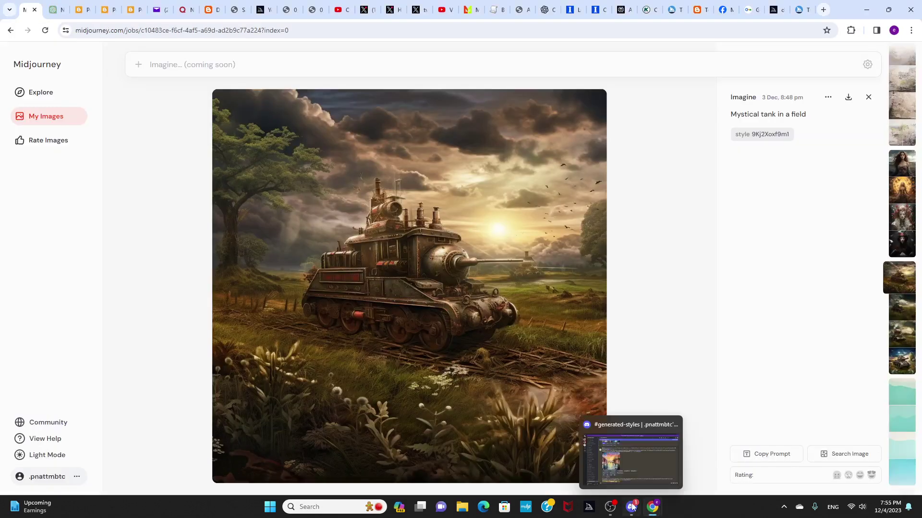
pyautogui.click(633, 507)
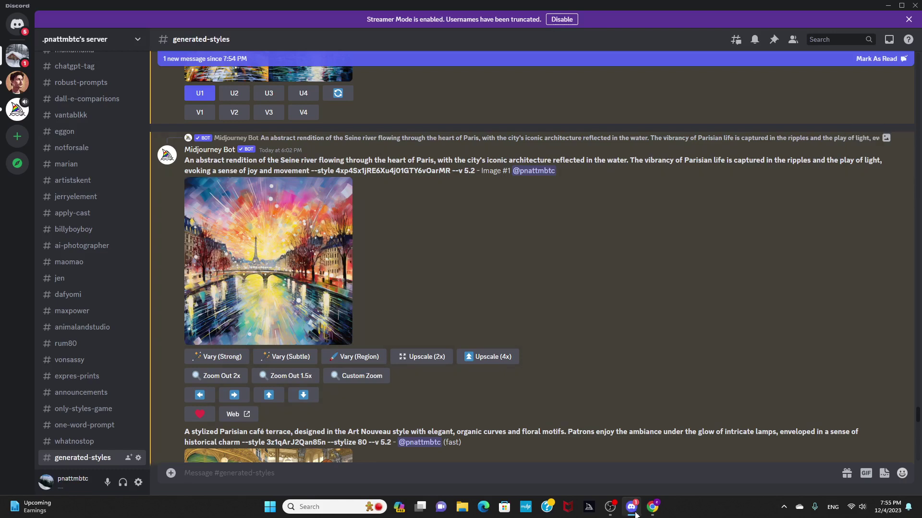
pyautogui.moveTo(653, 507)
pyautogui.click(666, 475)
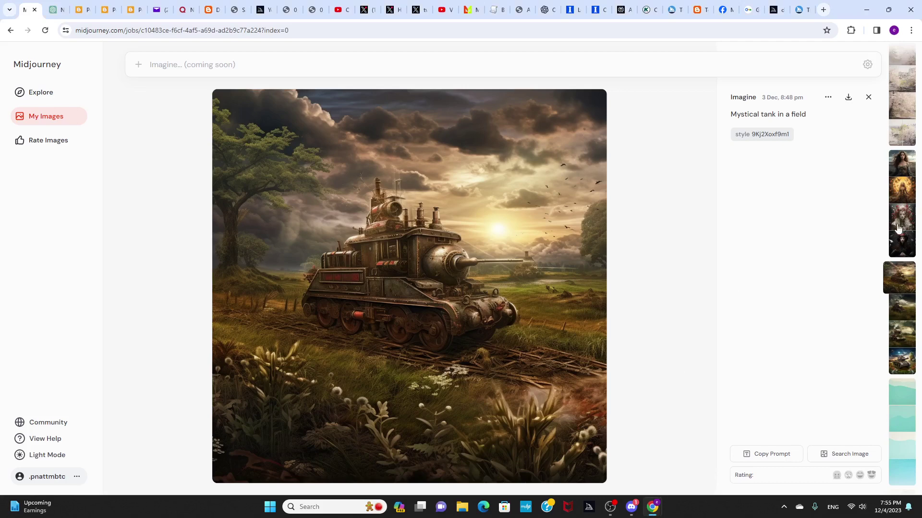
pyautogui.click(902, 132)
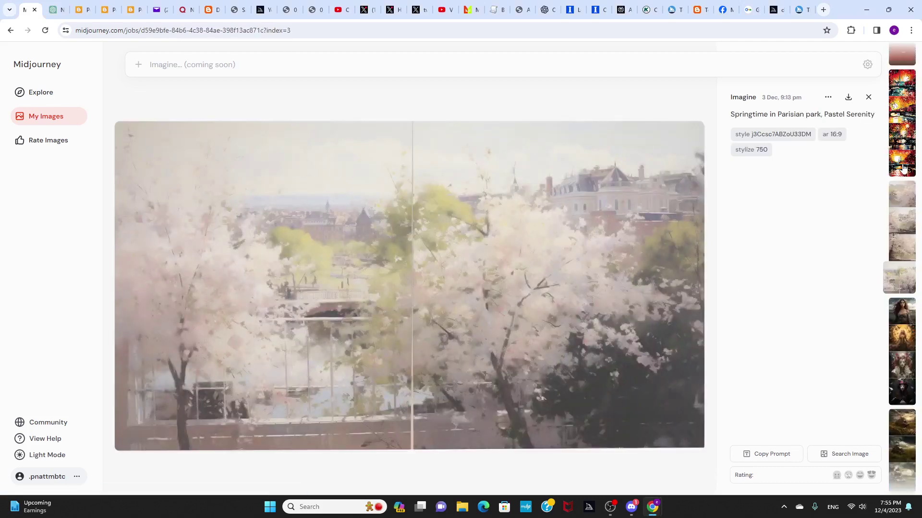
pyautogui.click(904, 168)
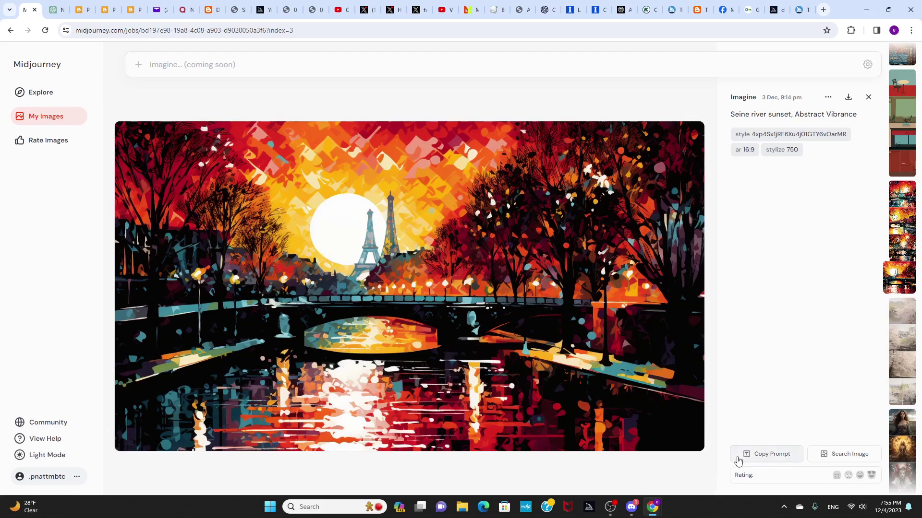
pyautogui.click(632, 508)
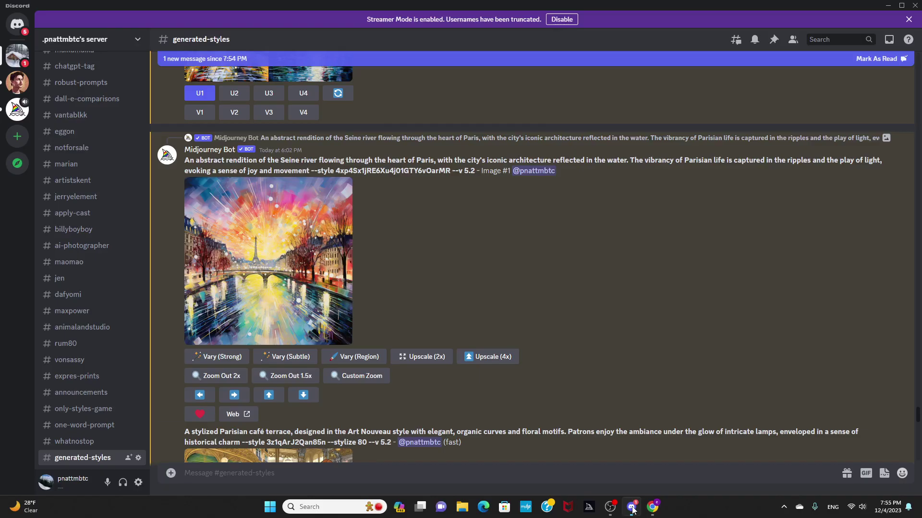
pyautogui.scroll(2, 296, 290)
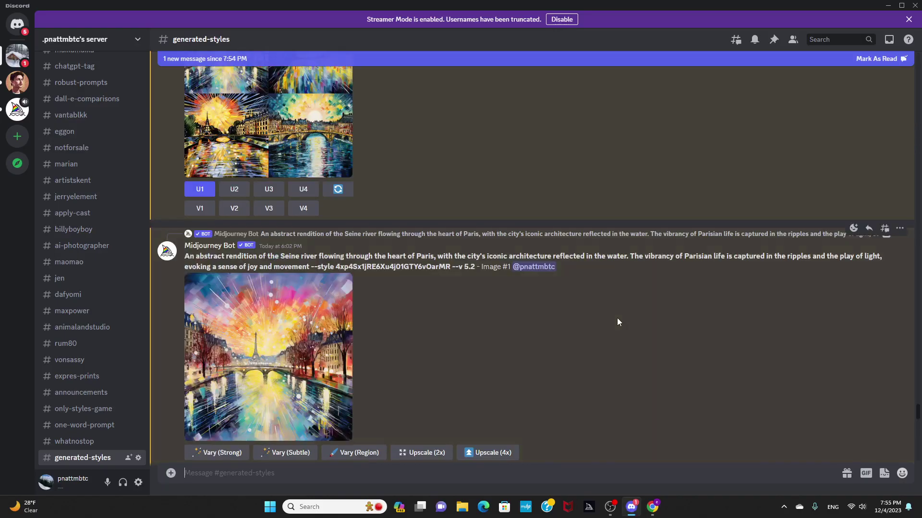
pyautogui.scroll(9, 614, 312)
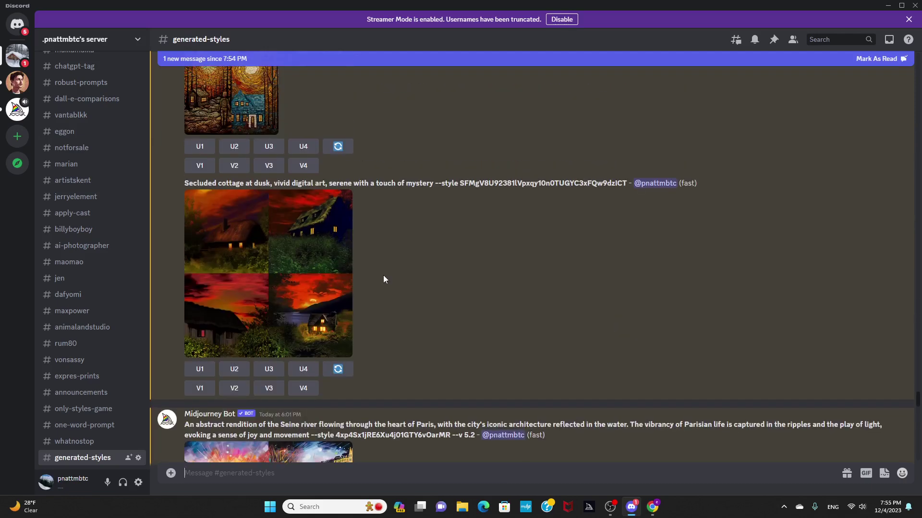
pyautogui.click(313, 241)
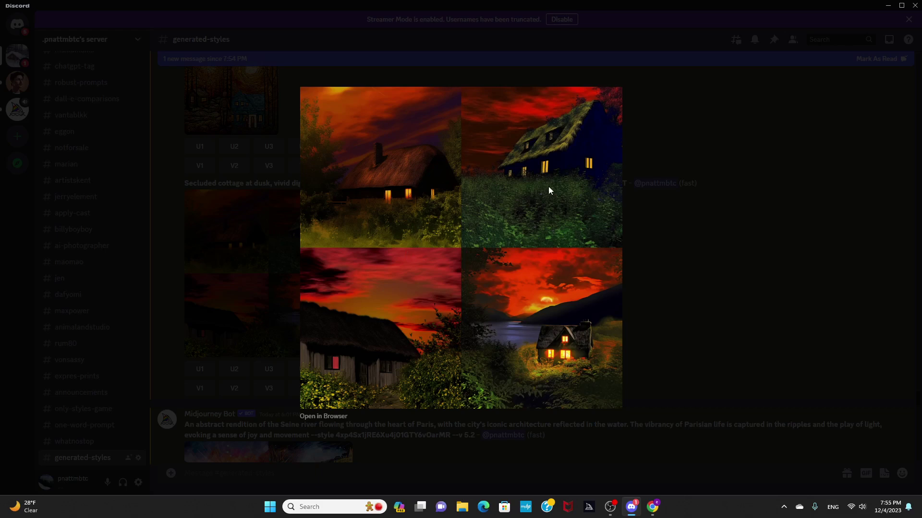
pyautogui.click(705, 252)
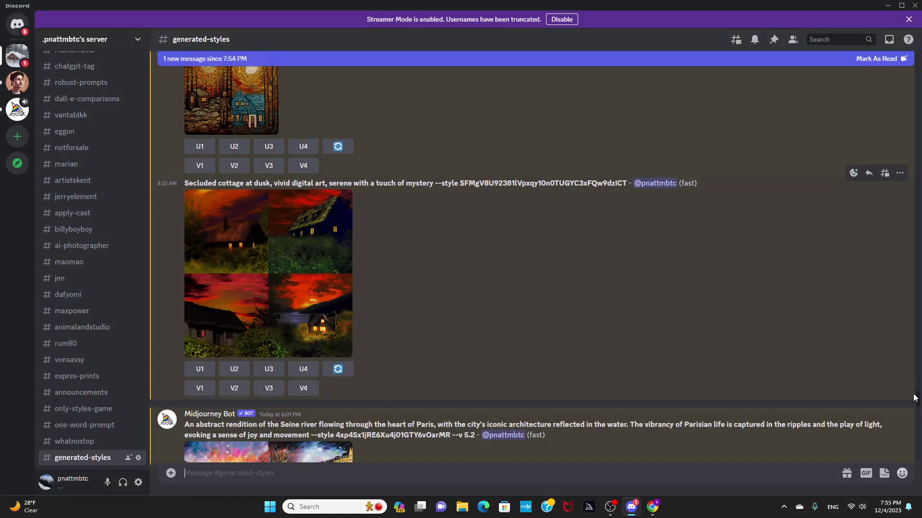
pyautogui.scroll(-15, 578, 343)
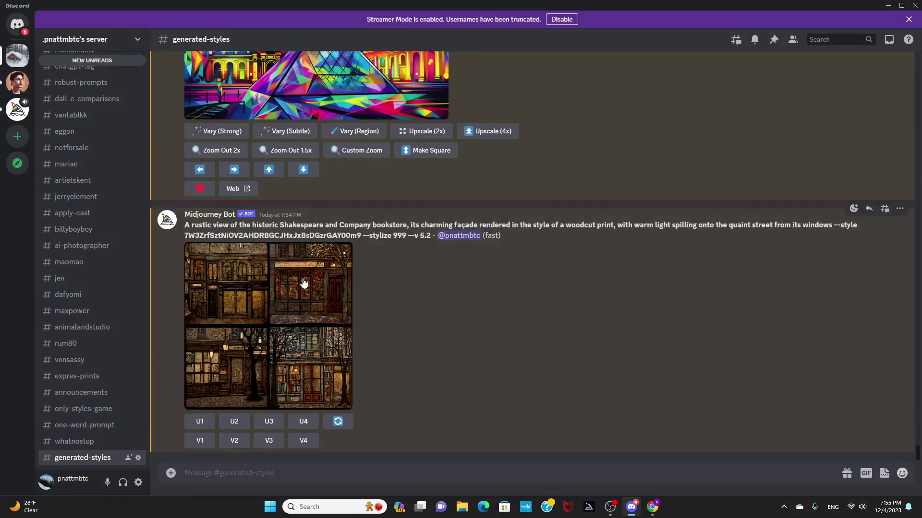
# Preview the Shakespeare and Company bookstore grid, then upscale image 2 with U2.
pyautogui.click(295, 280)
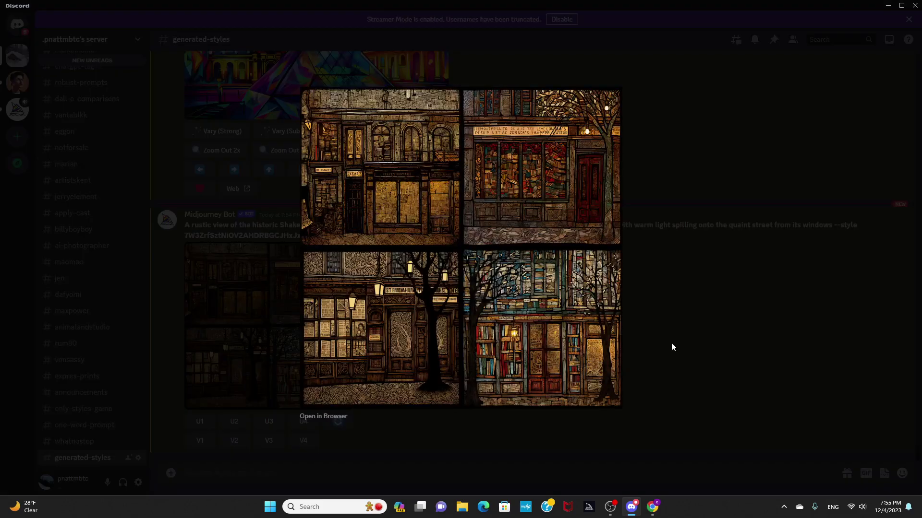
pyautogui.click(697, 310)
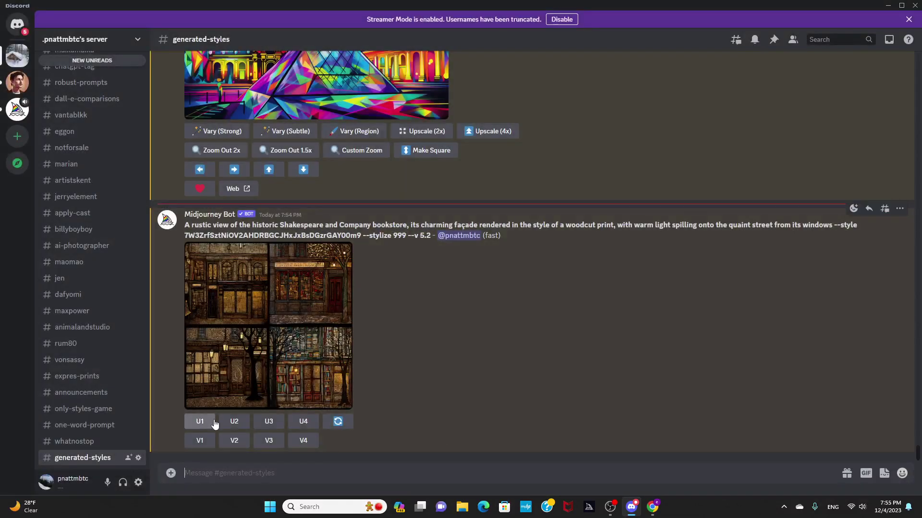
pyautogui.click(234, 422)
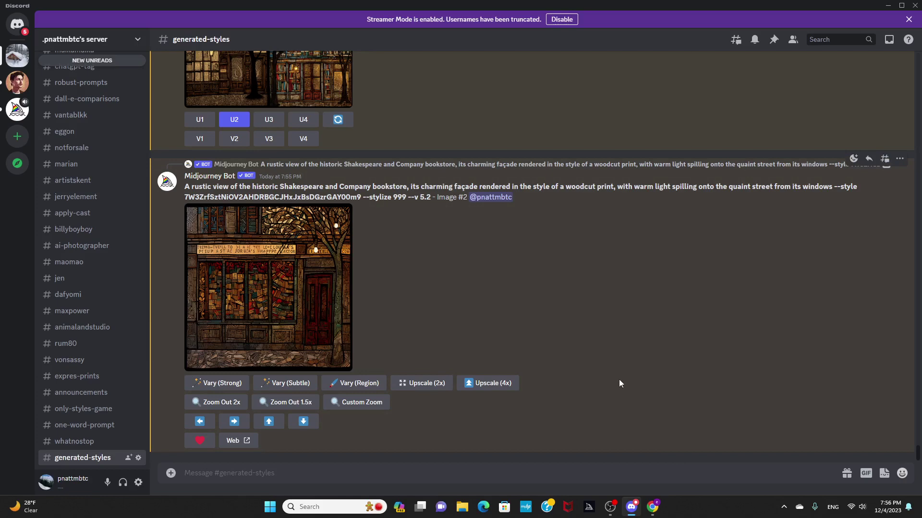
# Bring the Midjourney gallery window forward and switch to the ChatGPT seven-prompt conversation.
pyautogui.moveTo(652, 507)
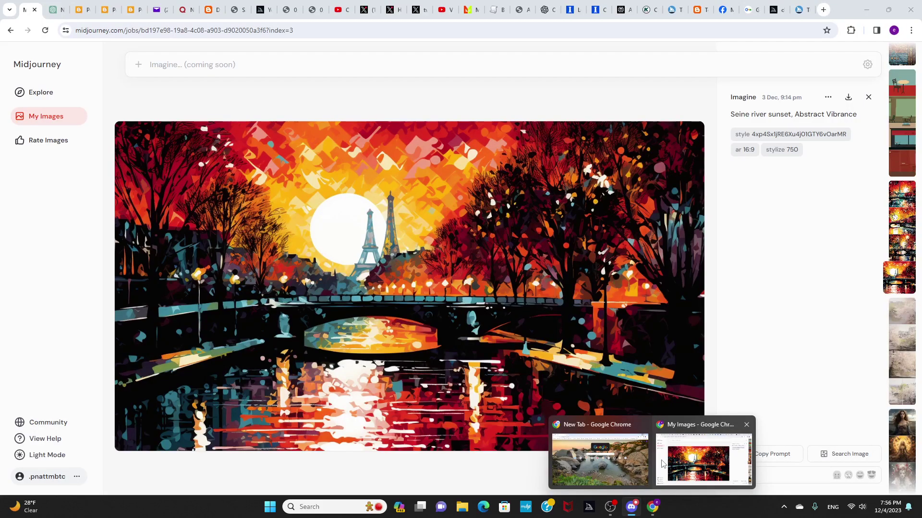
pyautogui.click(662, 464)
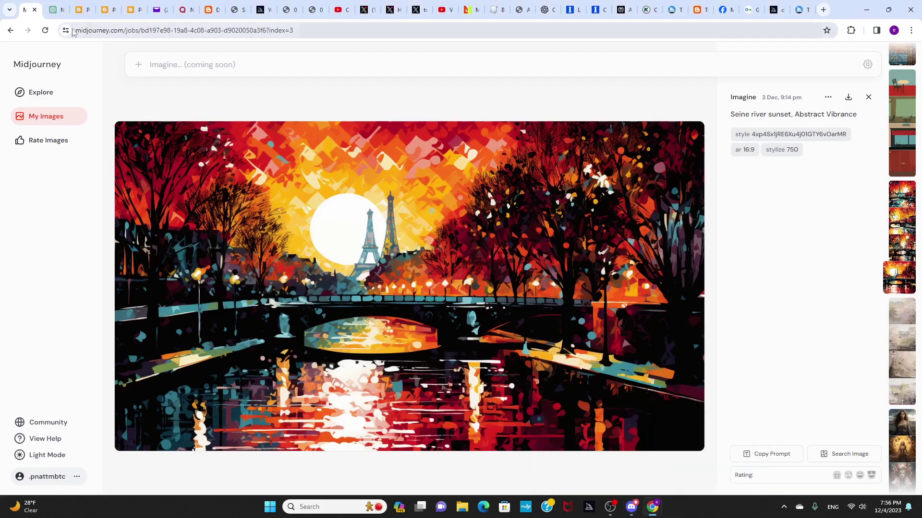
pyautogui.click(60, 12)
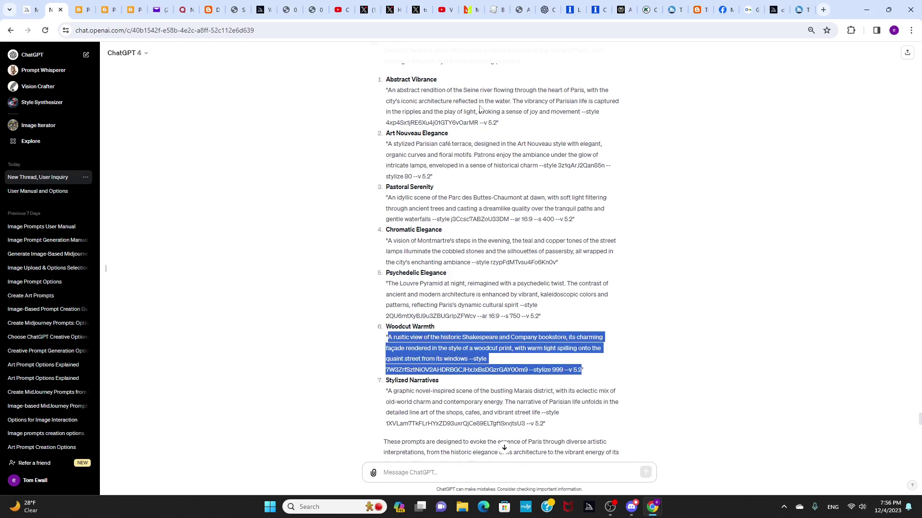
# Select the Abstract Vibrance style code, then return to the Seine river sunset render in Midjourney.
pyautogui.doubleClick(399, 124)
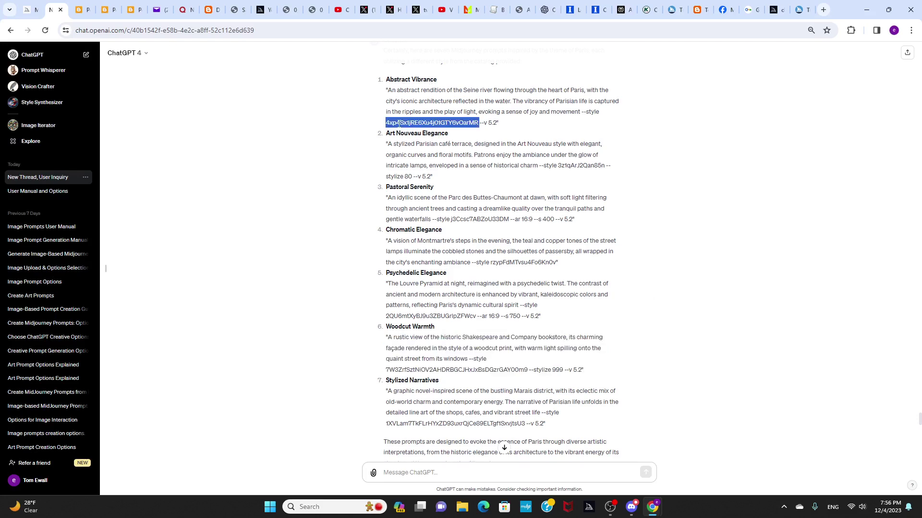
pyautogui.click(698, 213)
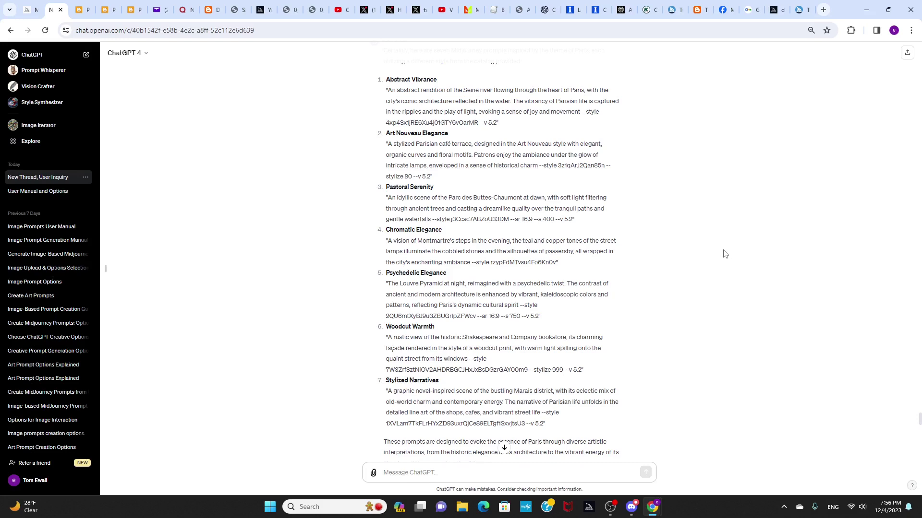
pyautogui.click(29, 9)
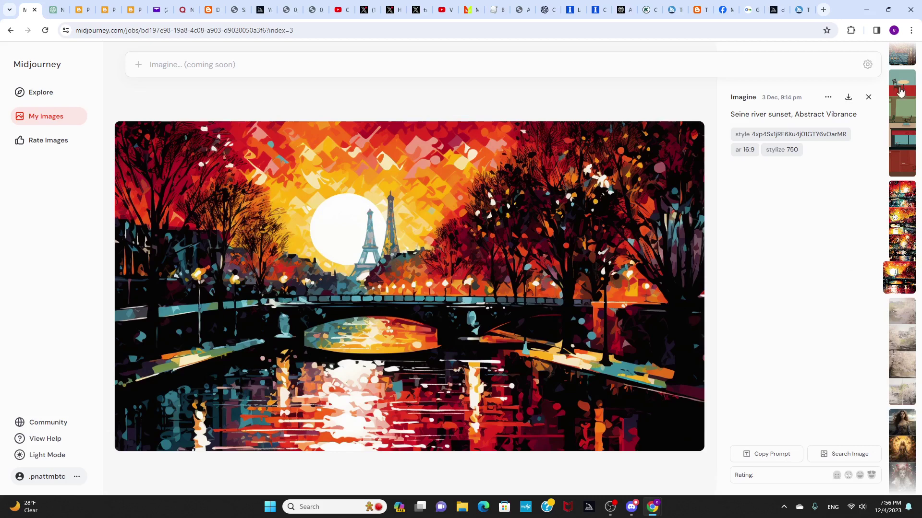
# View the Montparnasse café morning render, then go back to the ChatGPT Paris prompt list.
pyautogui.click(901, 92)
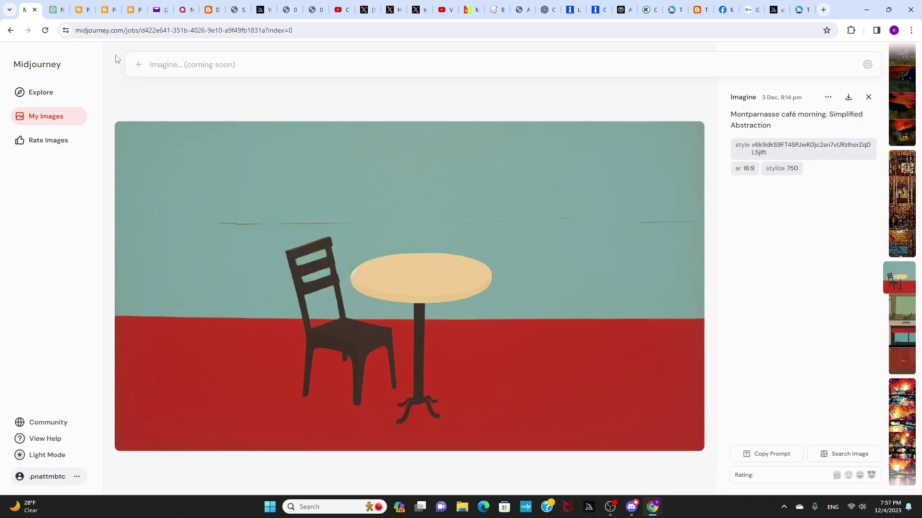
pyautogui.click(53, 10)
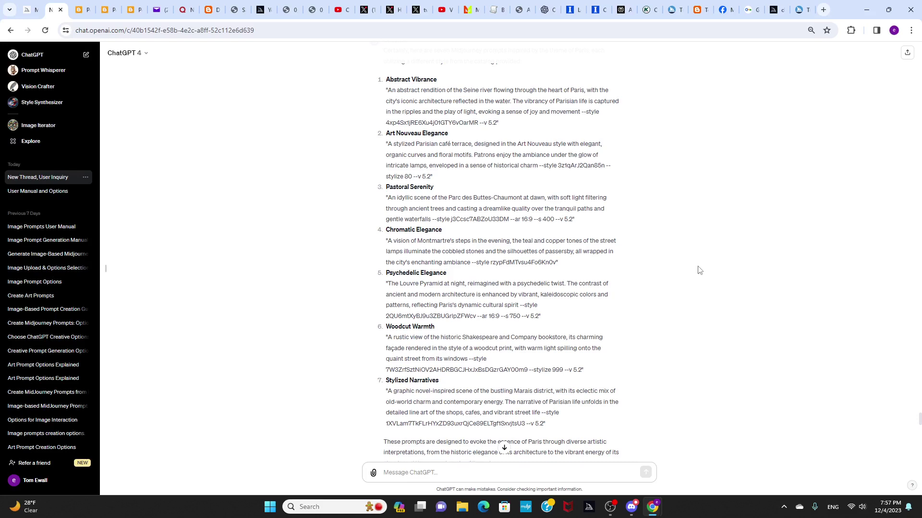
pyautogui.scroll(-10, 699, 270)
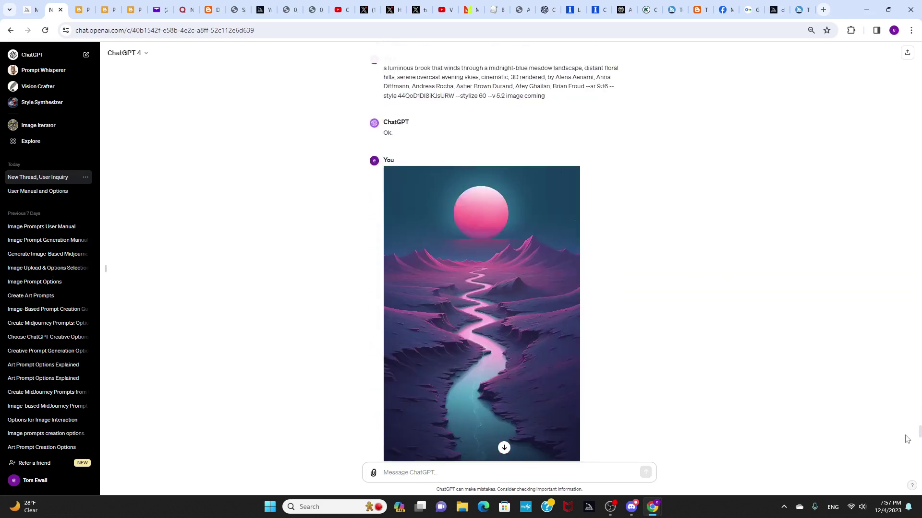
pyautogui.moveTo(919, 433)
pyautogui.mouseDown()
pyautogui.moveTo(919, 455)
pyautogui.moveTo(920, 423)
pyautogui.mouseUp()
pyautogui.scroll(3, 919, 413)
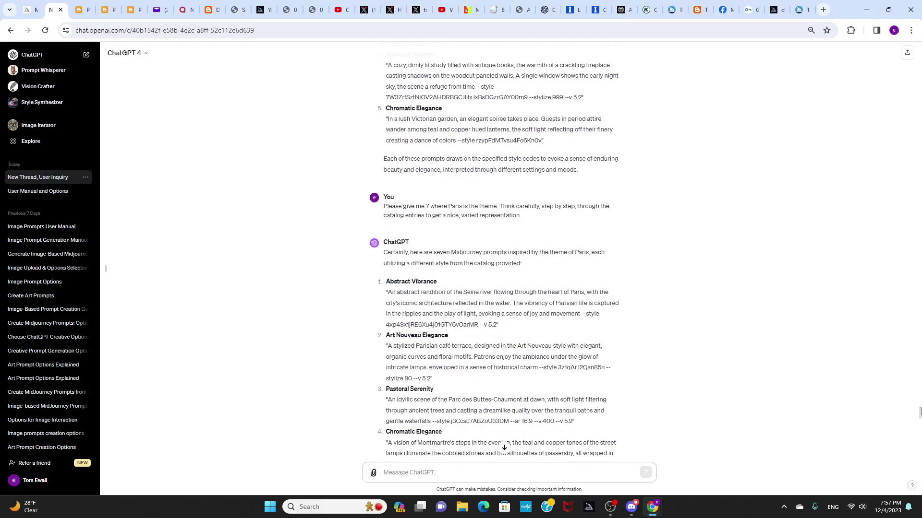
pyautogui.scroll(-2, 919, 413)
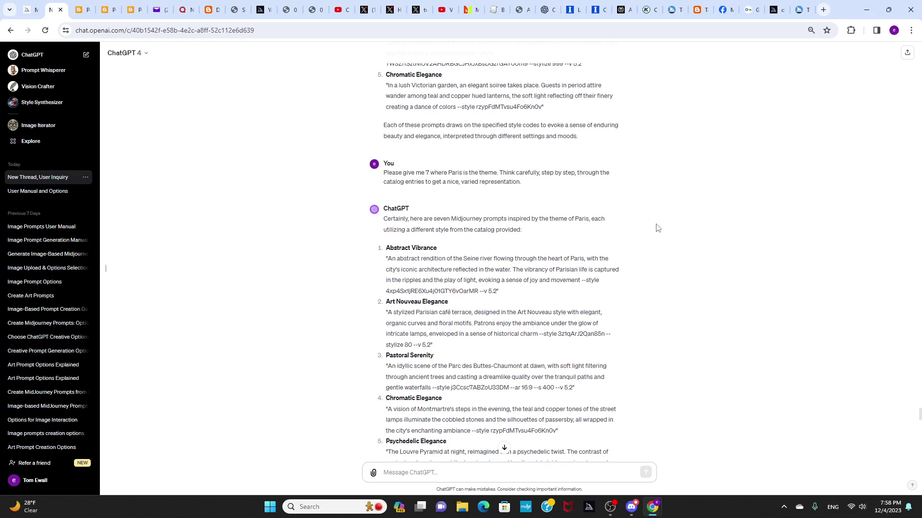
pyautogui.scroll(-3, 690, 282)
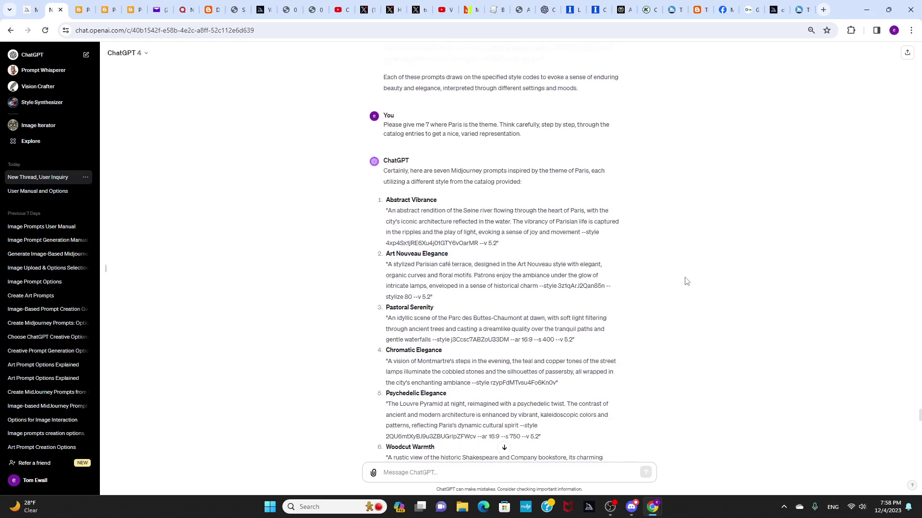